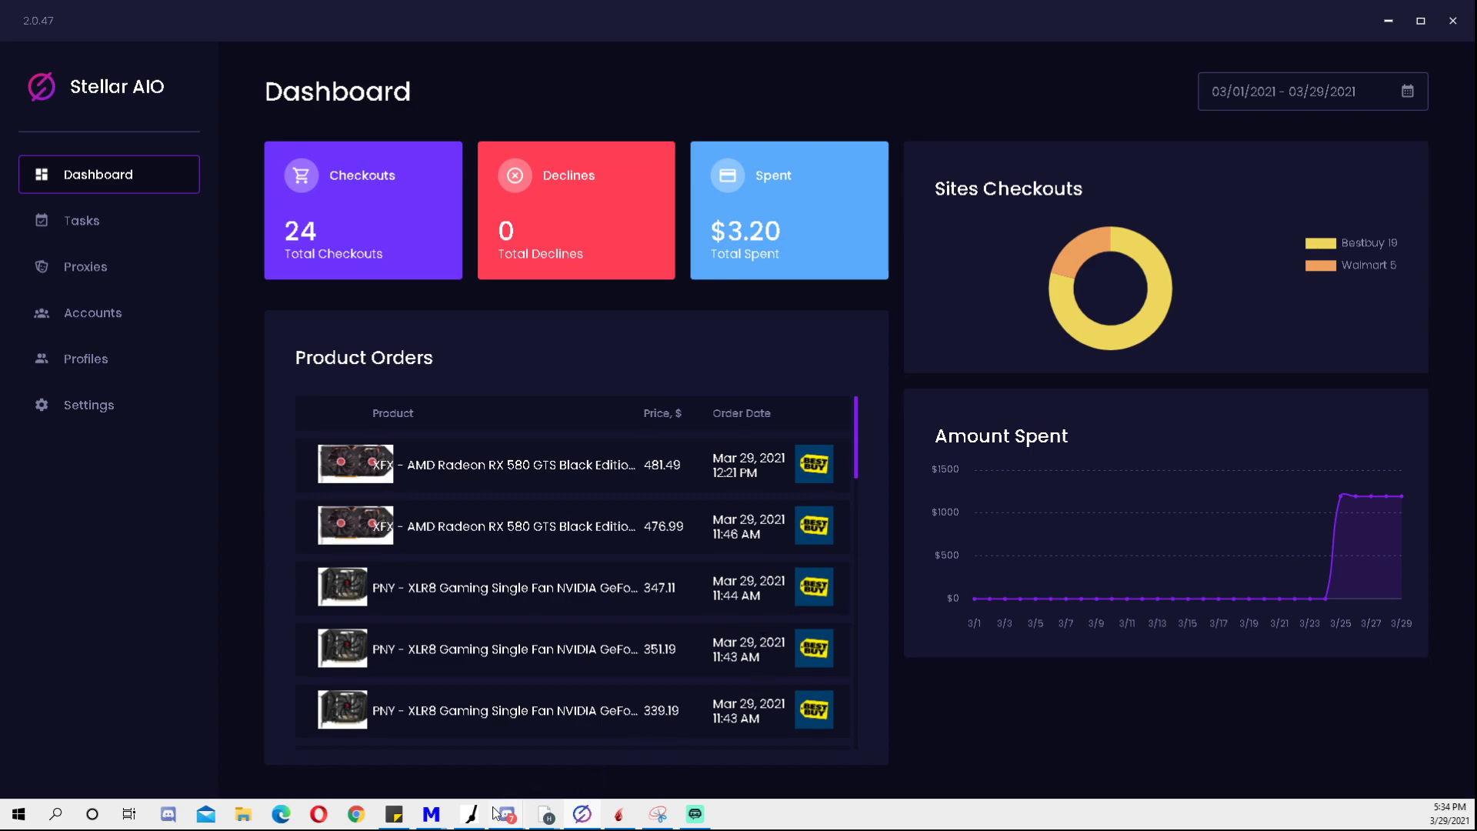
# - Review the Discord #success channel, then hide Discord to return to the dashboard
pyautogui.moveTo(513, 817)
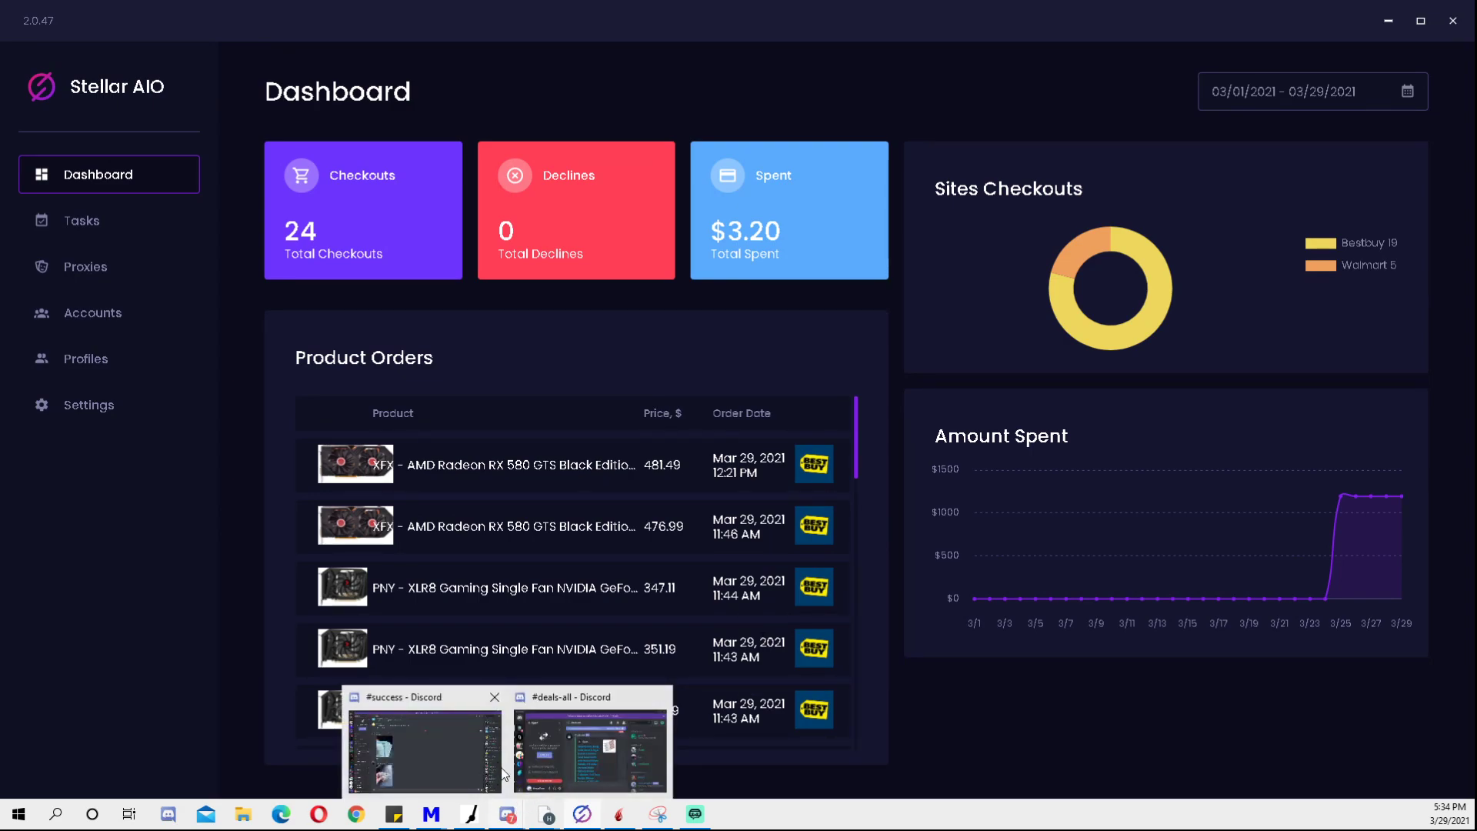
pyautogui.click(507, 814)
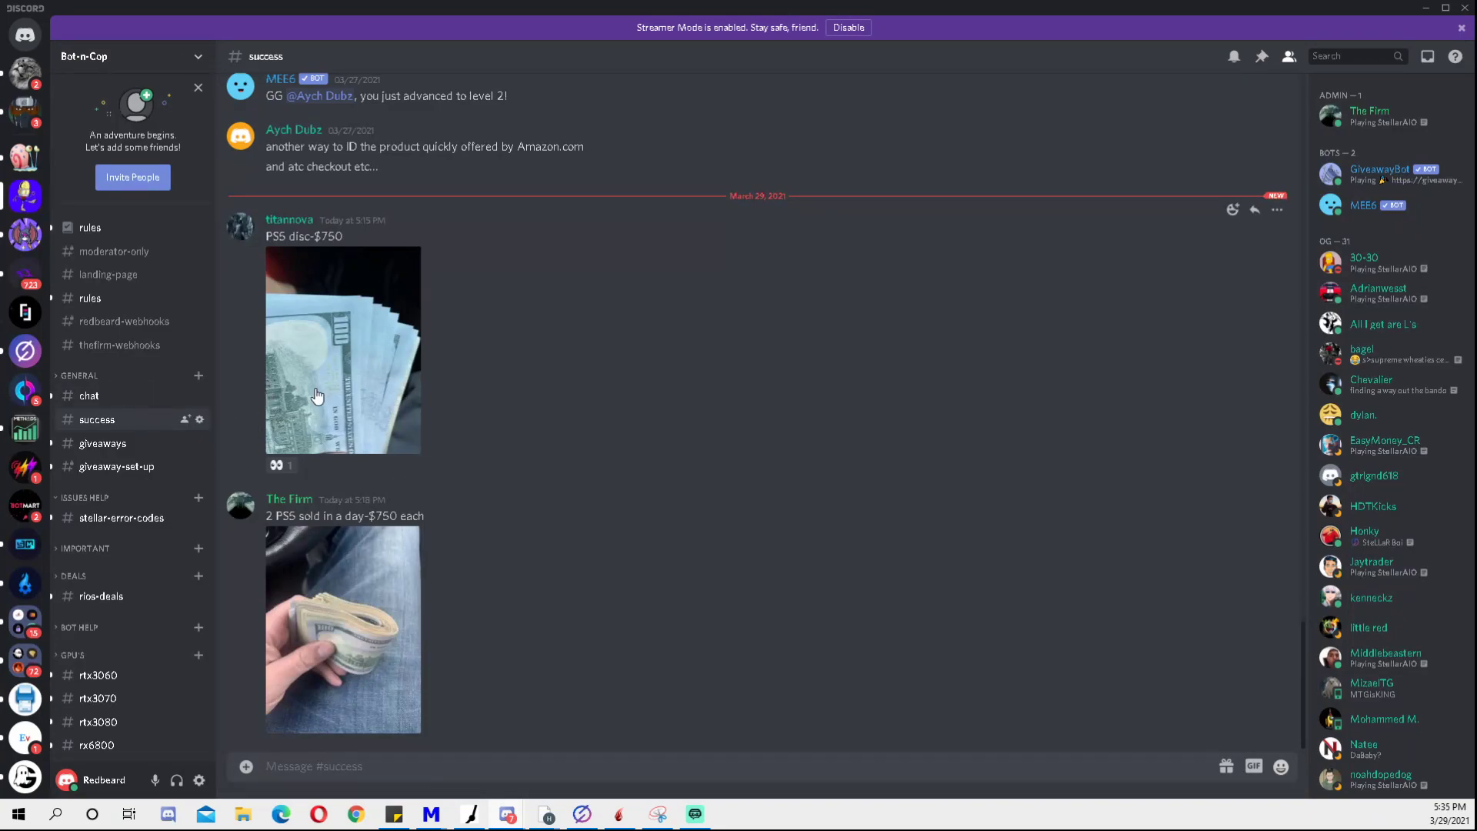
pyautogui.scroll(-3, 117, 396)
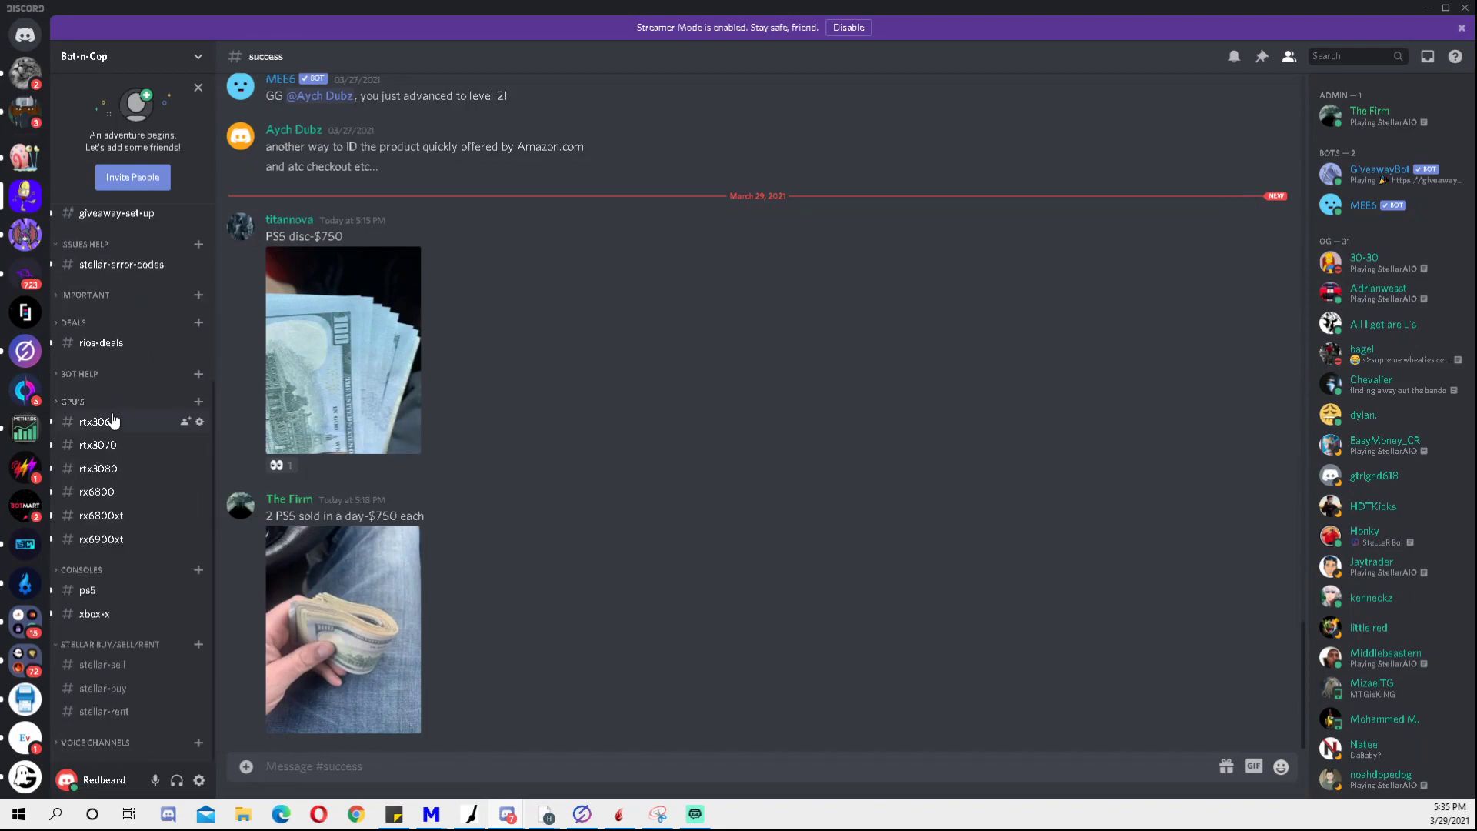
pyautogui.scroll(3, 123, 411)
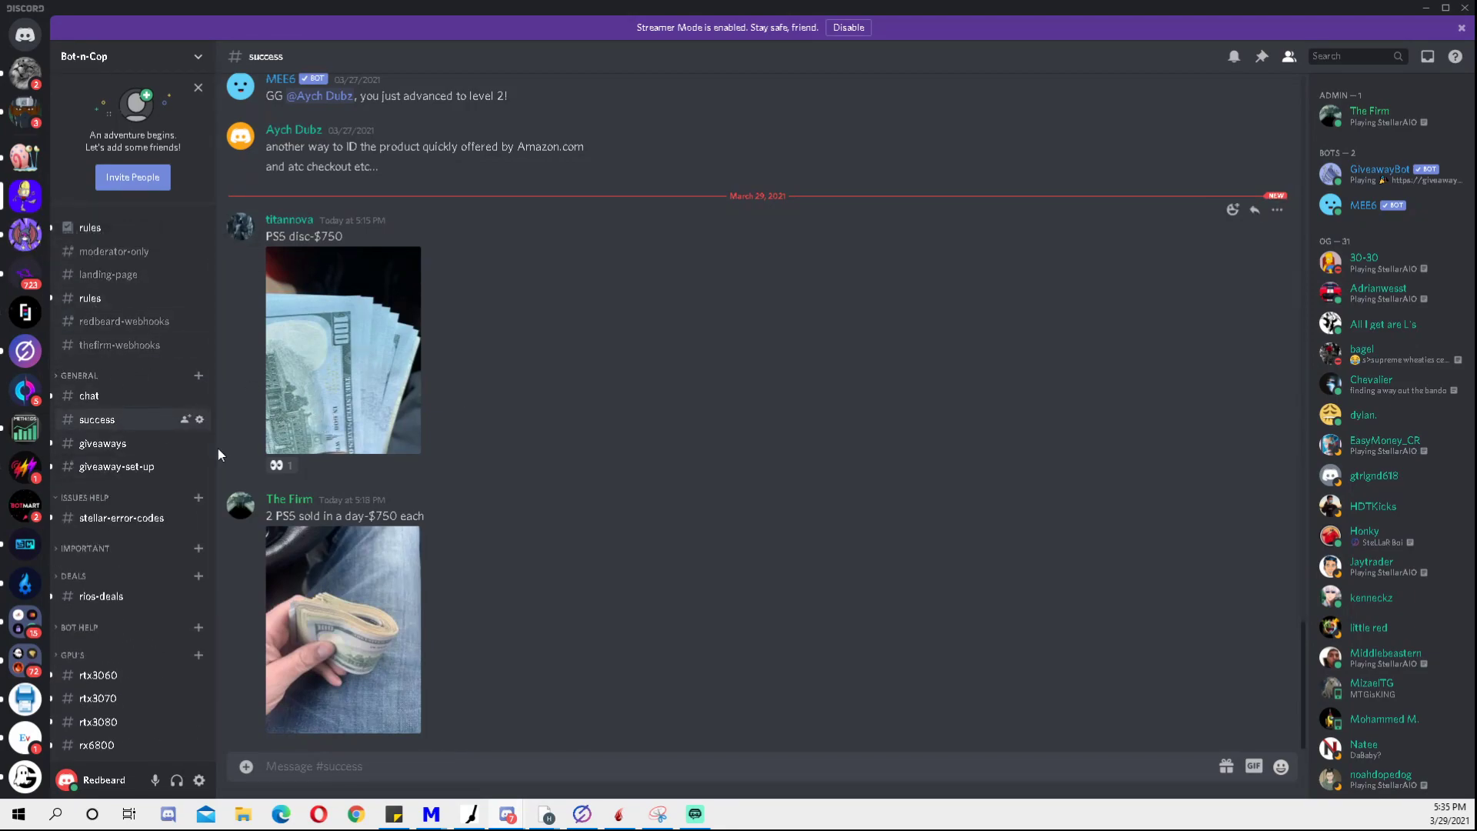
pyautogui.scroll(-3, 103, 440)
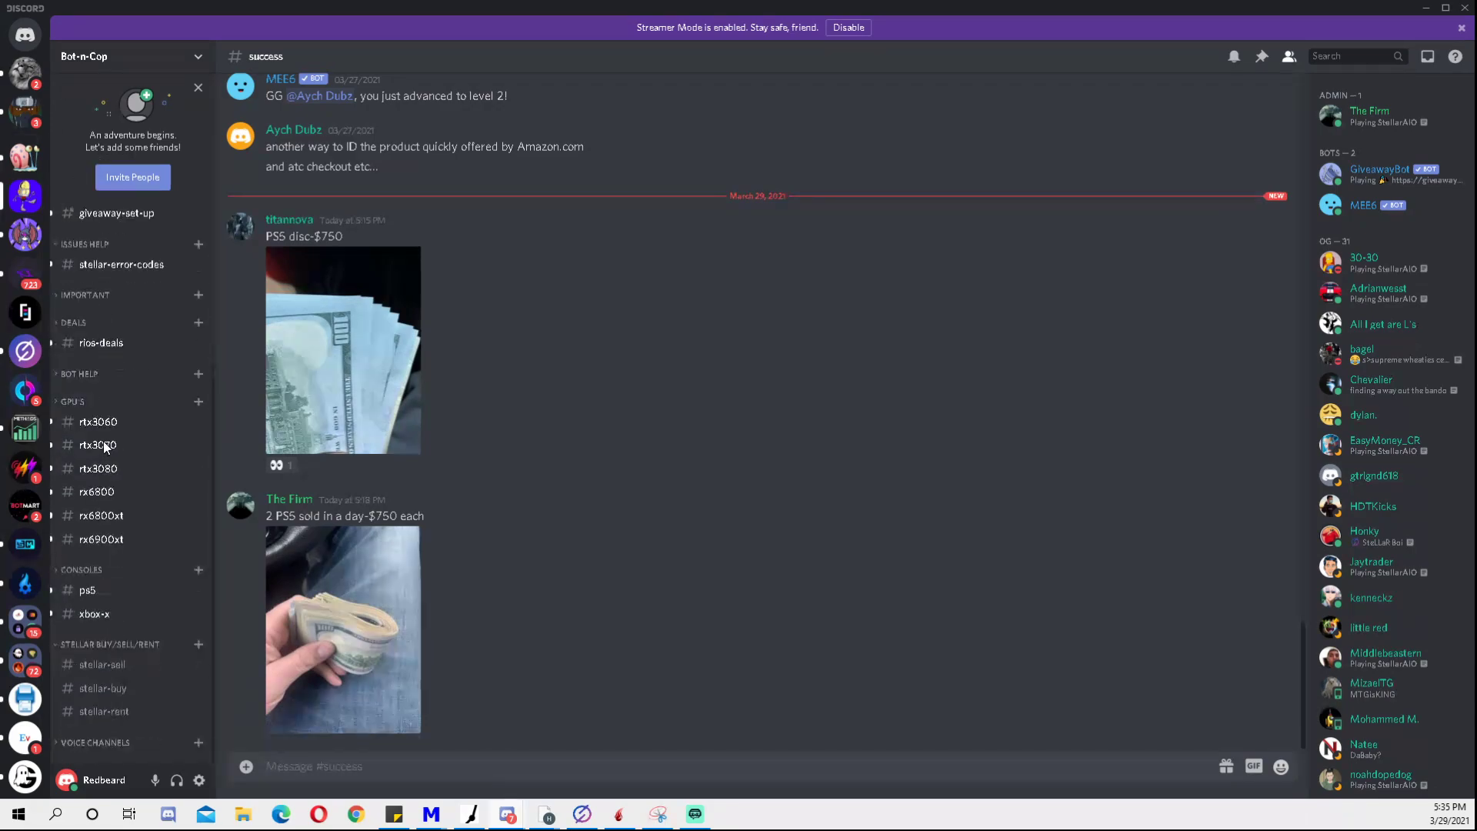
pyautogui.scroll(3, 100, 421)
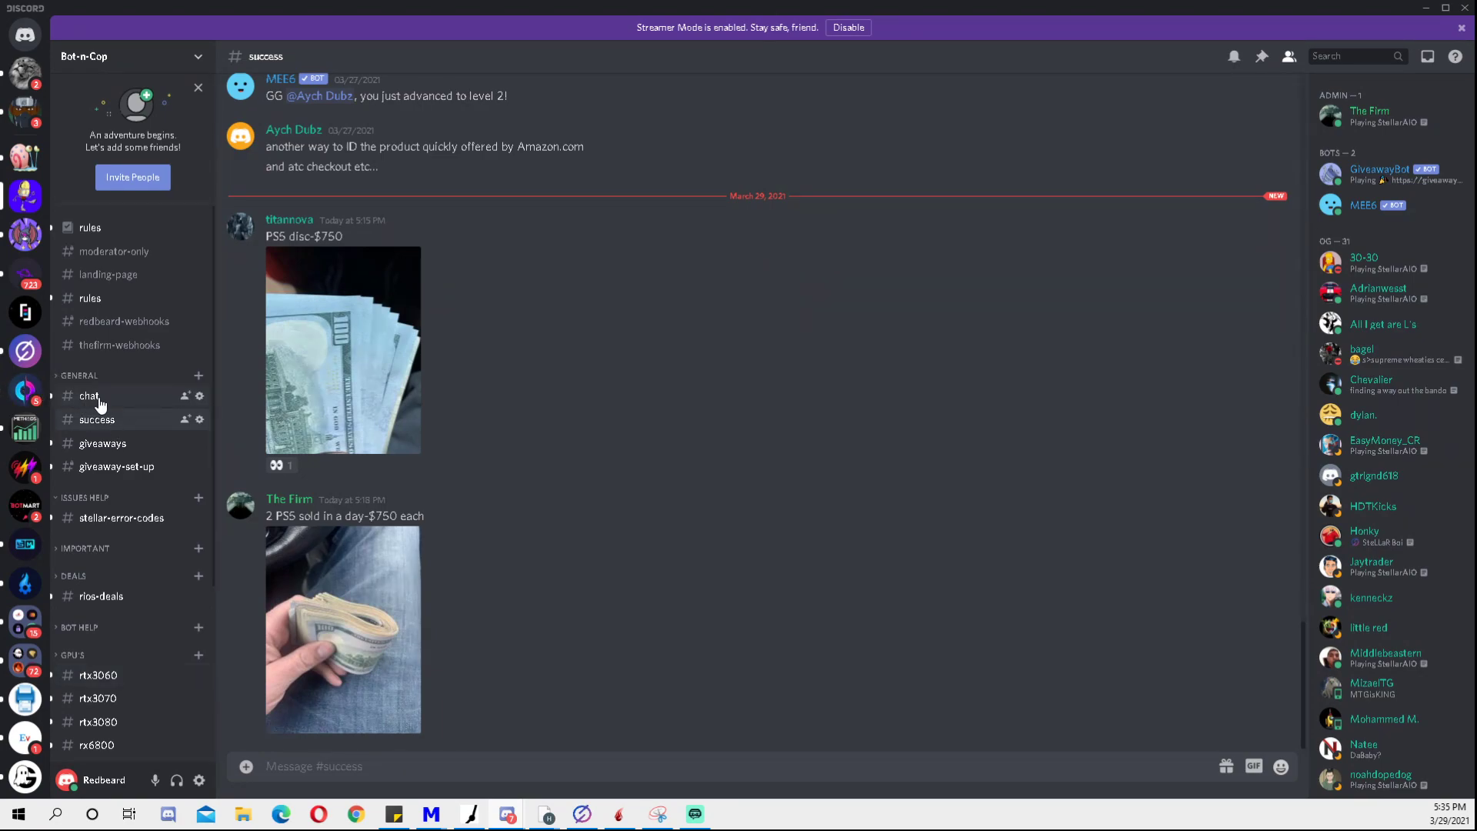
pyautogui.scroll(-3, 154, 354)
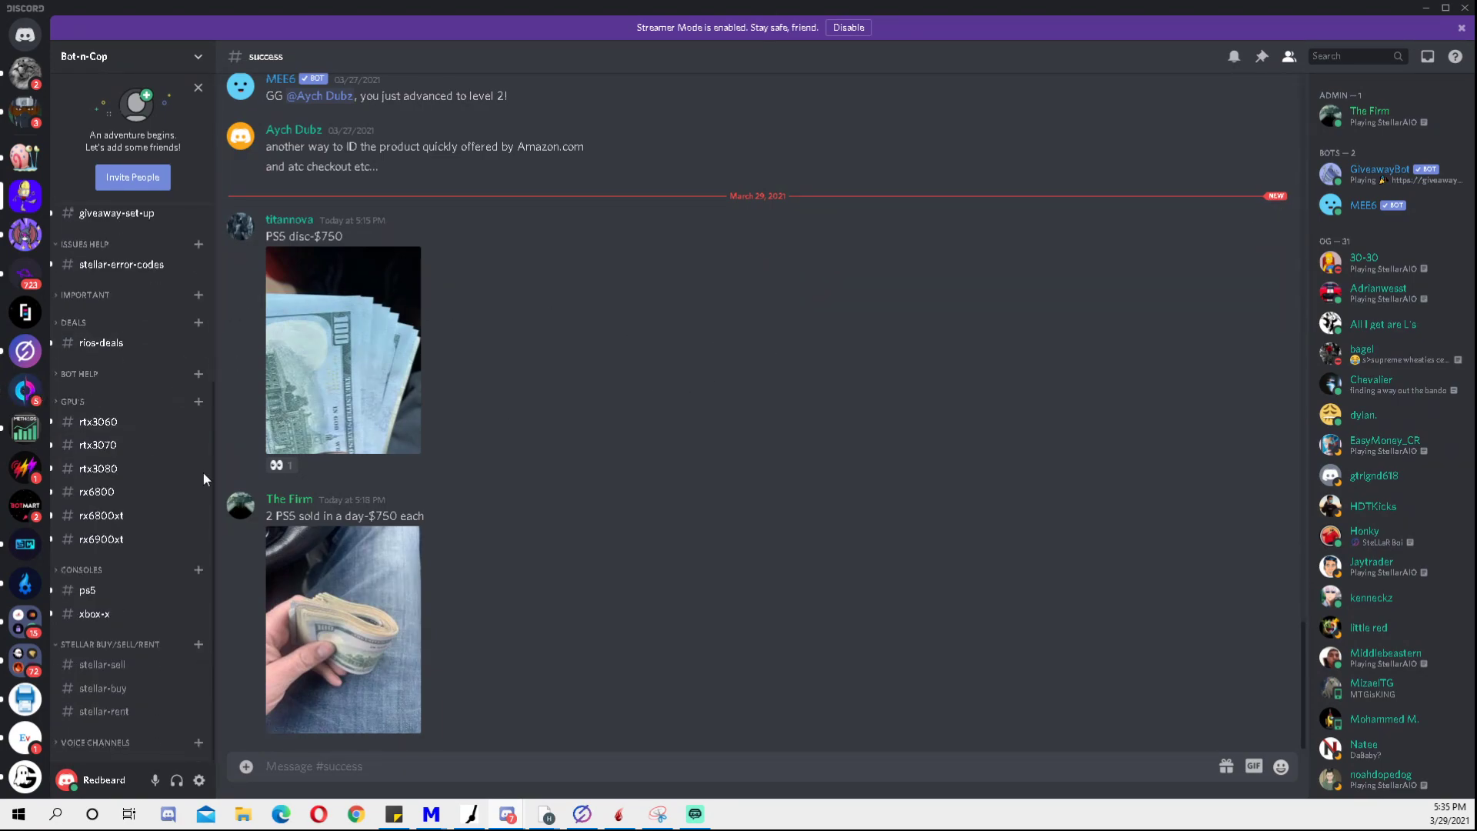
pyautogui.scroll(3, 200, 477)
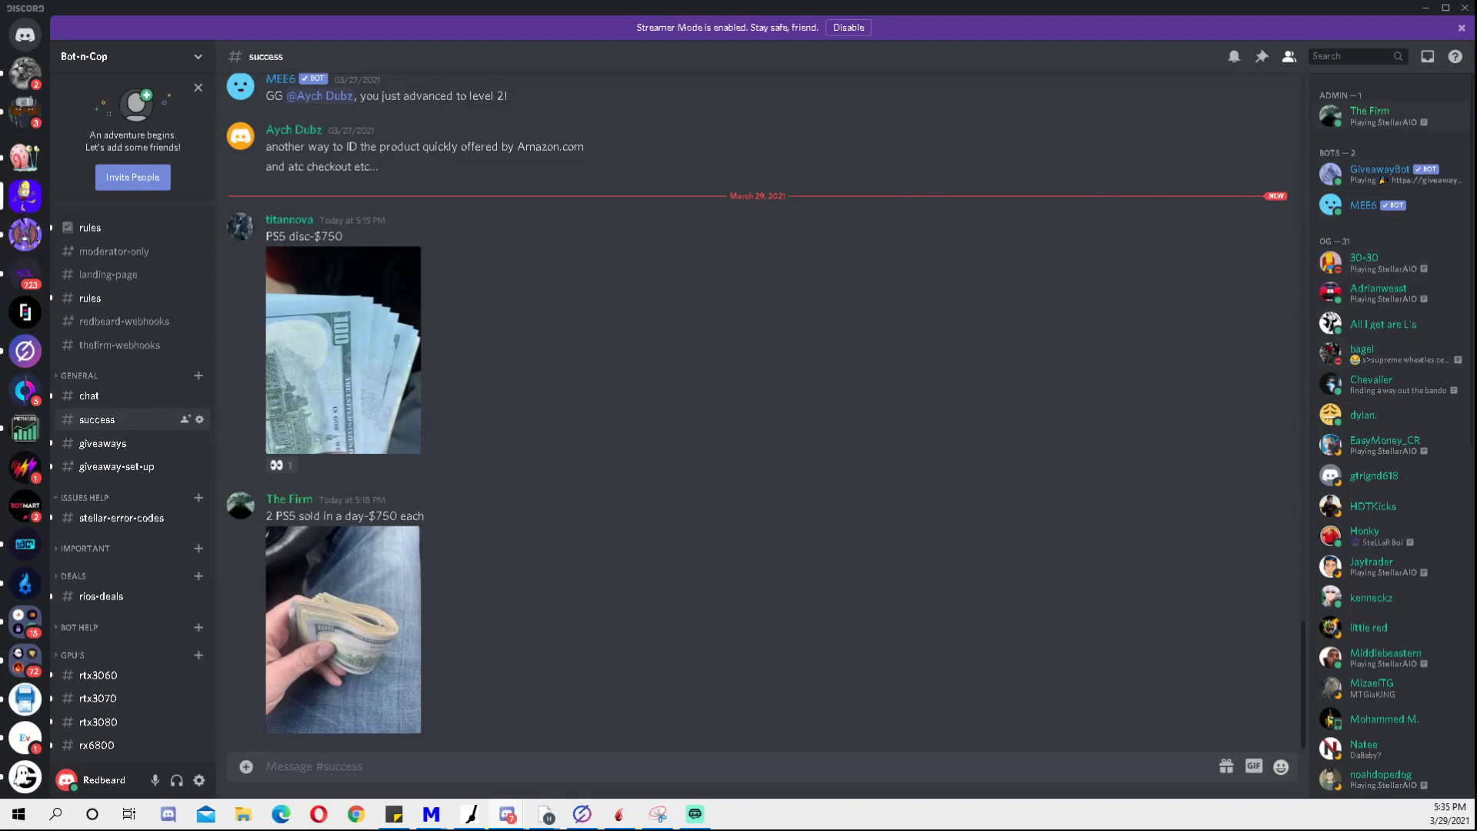
pyautogui.click(1426, 8)
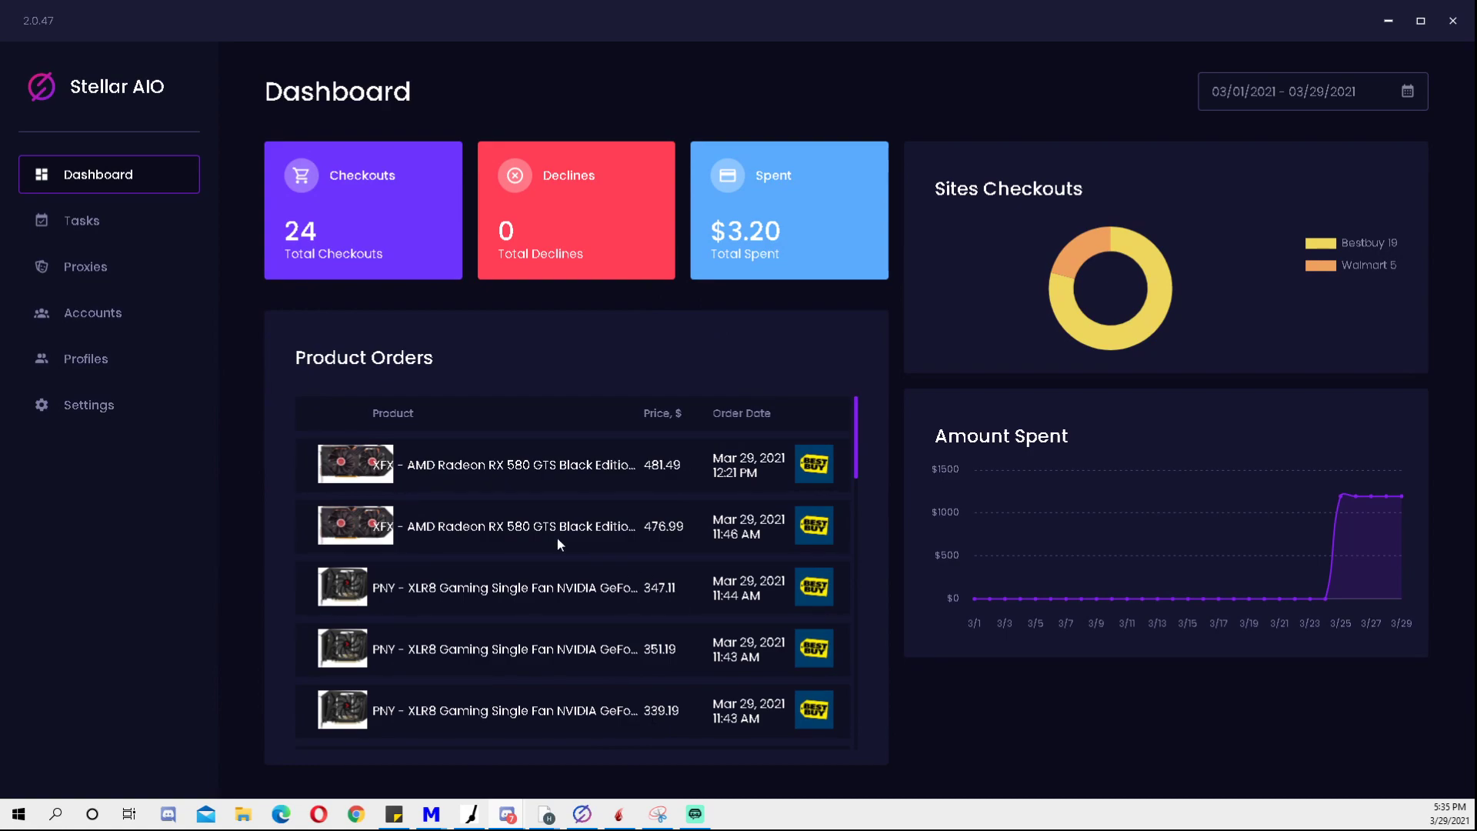
# - Scroll and drag through the Stellar AIO dashboard view
pyautogui.moveTo(856, 435); pyautogui.dragTo(861, 680)
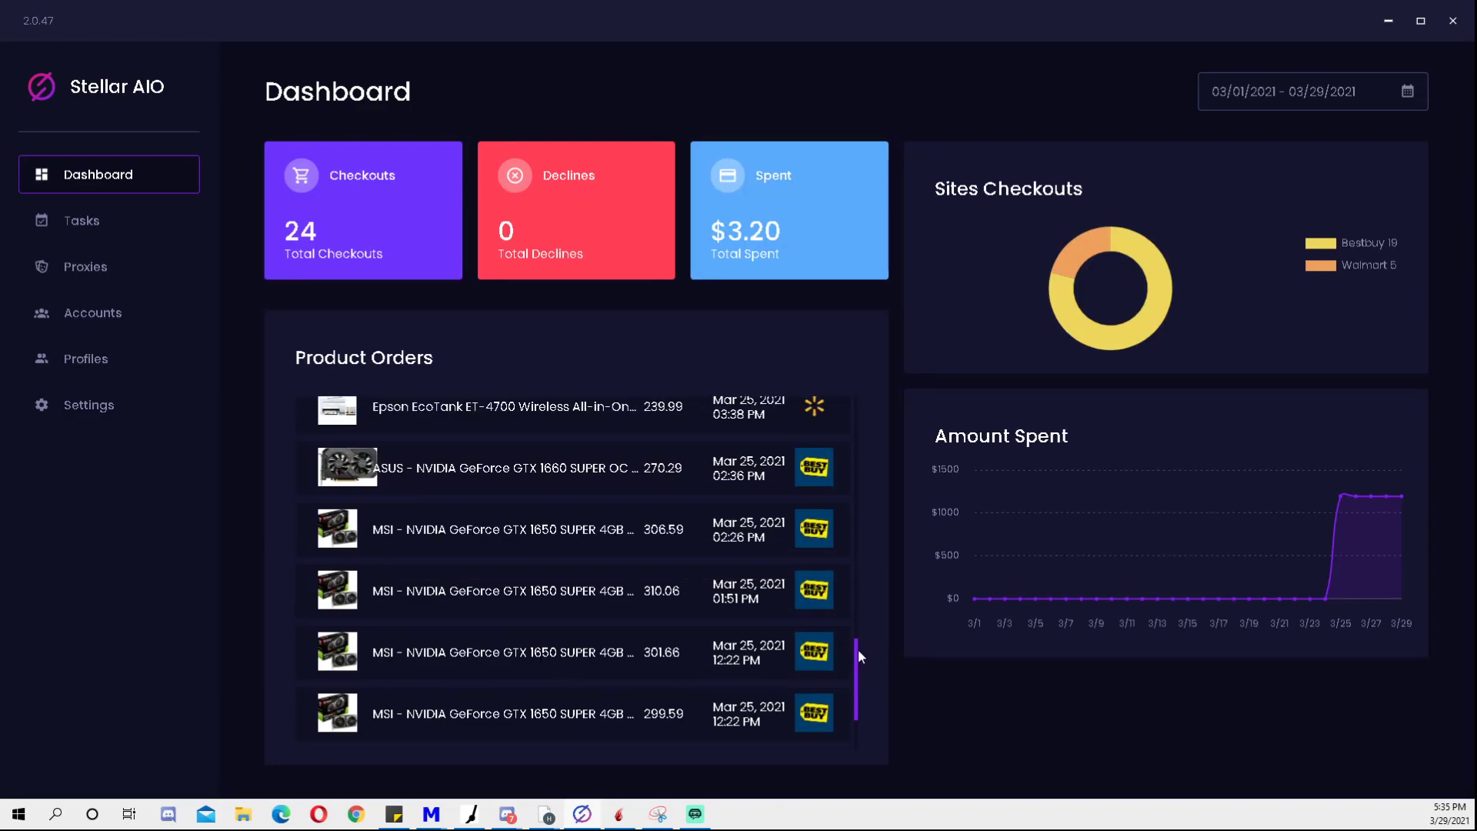
pyautogui.moveTo(854, 660); pyautogui.dragTo(866, 461)
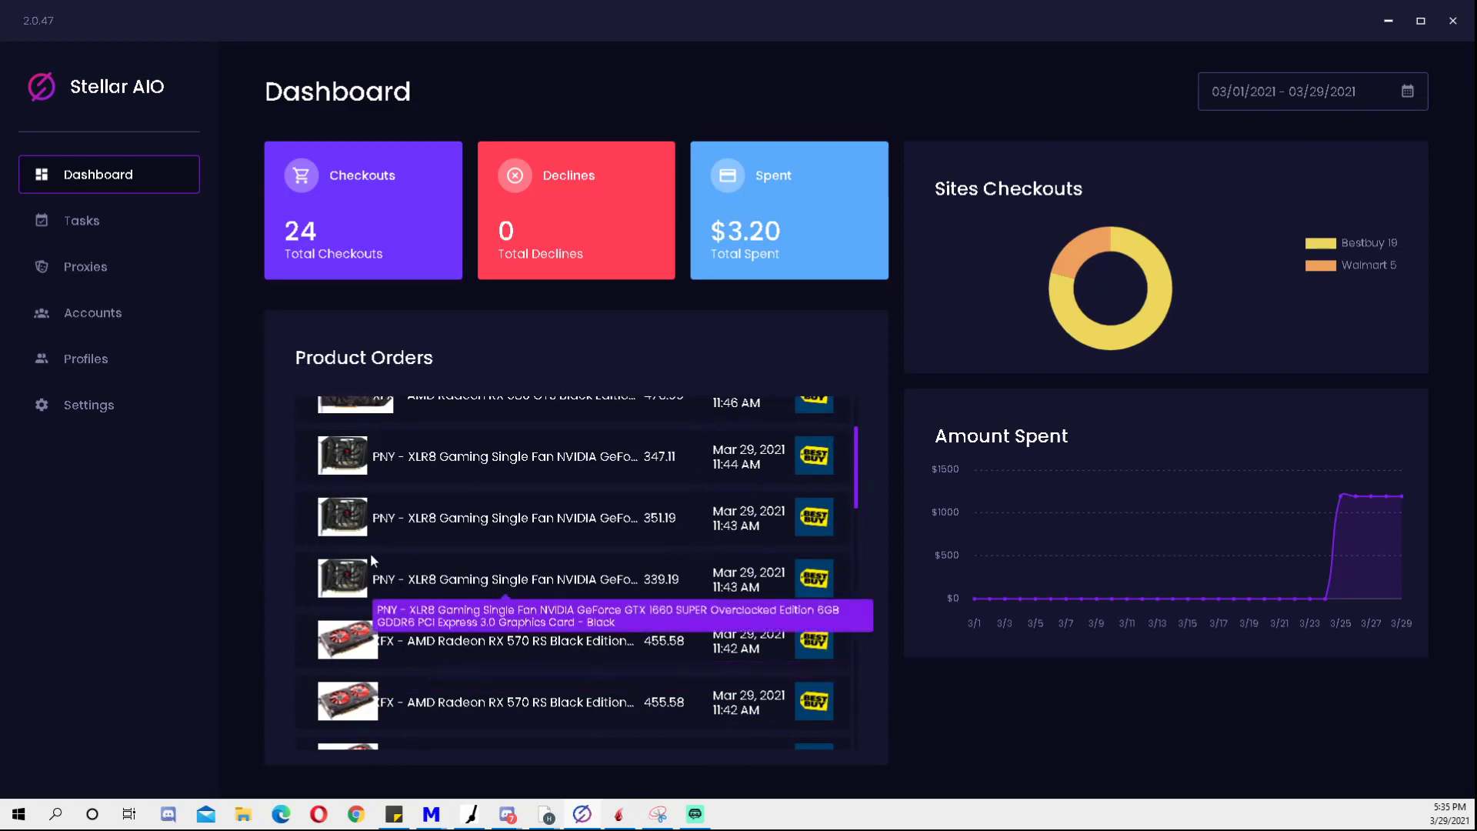
pyautogui.scroll(2, 418, 436)
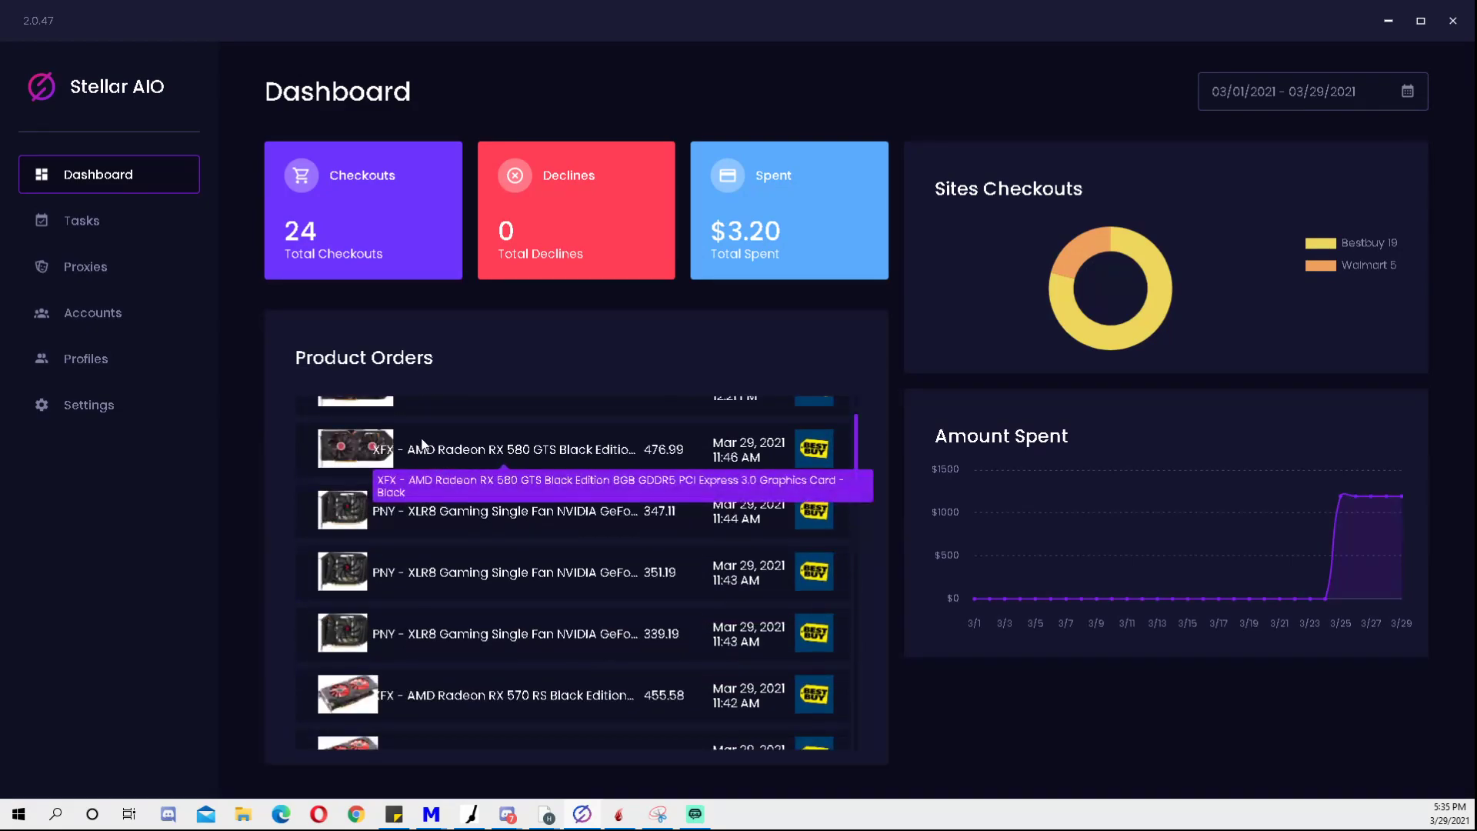
pyautogui.scroll(-3, 670, 573)
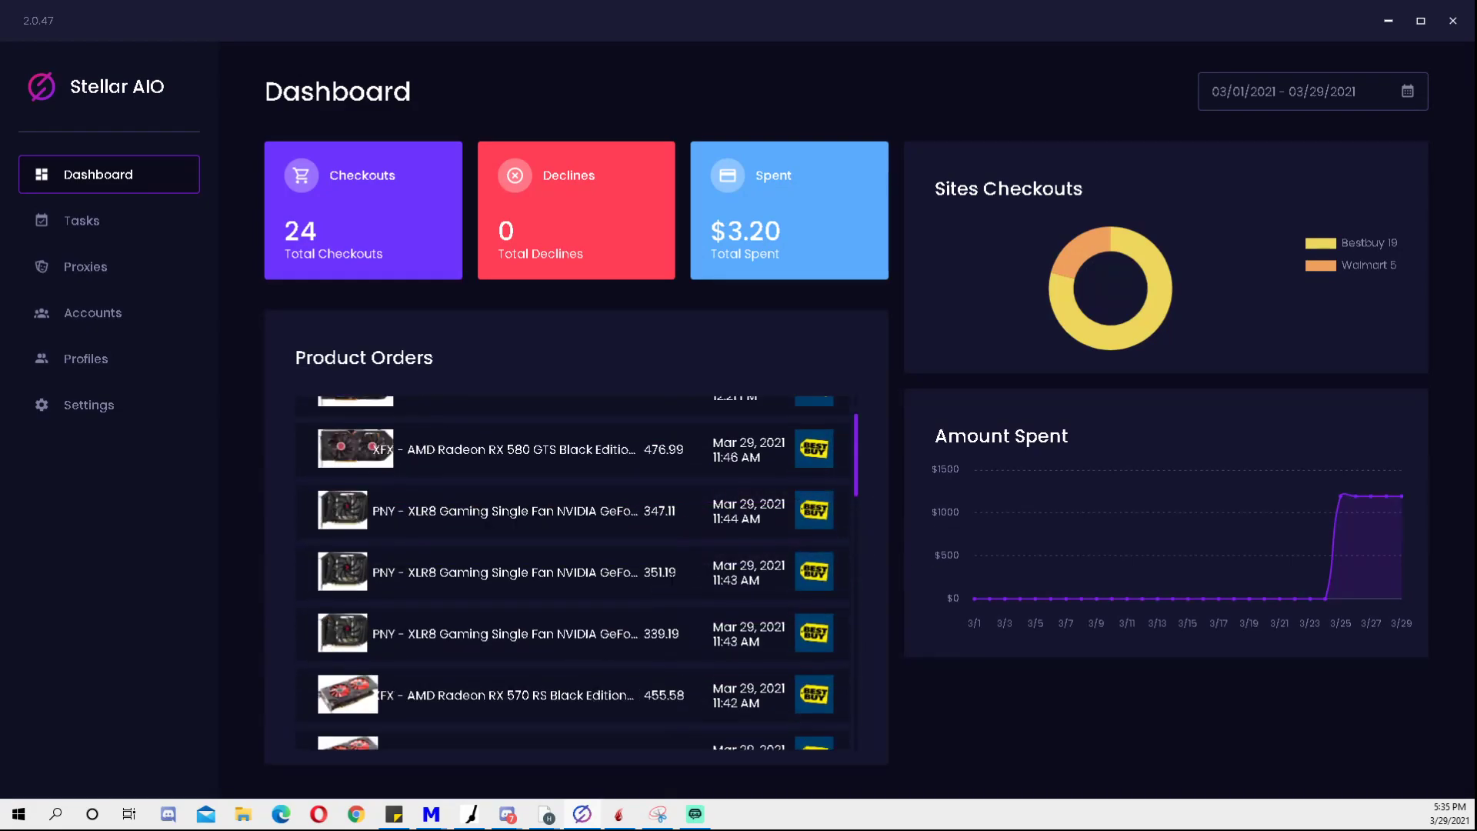
pyautogui.scroll(-1, 687, 568)
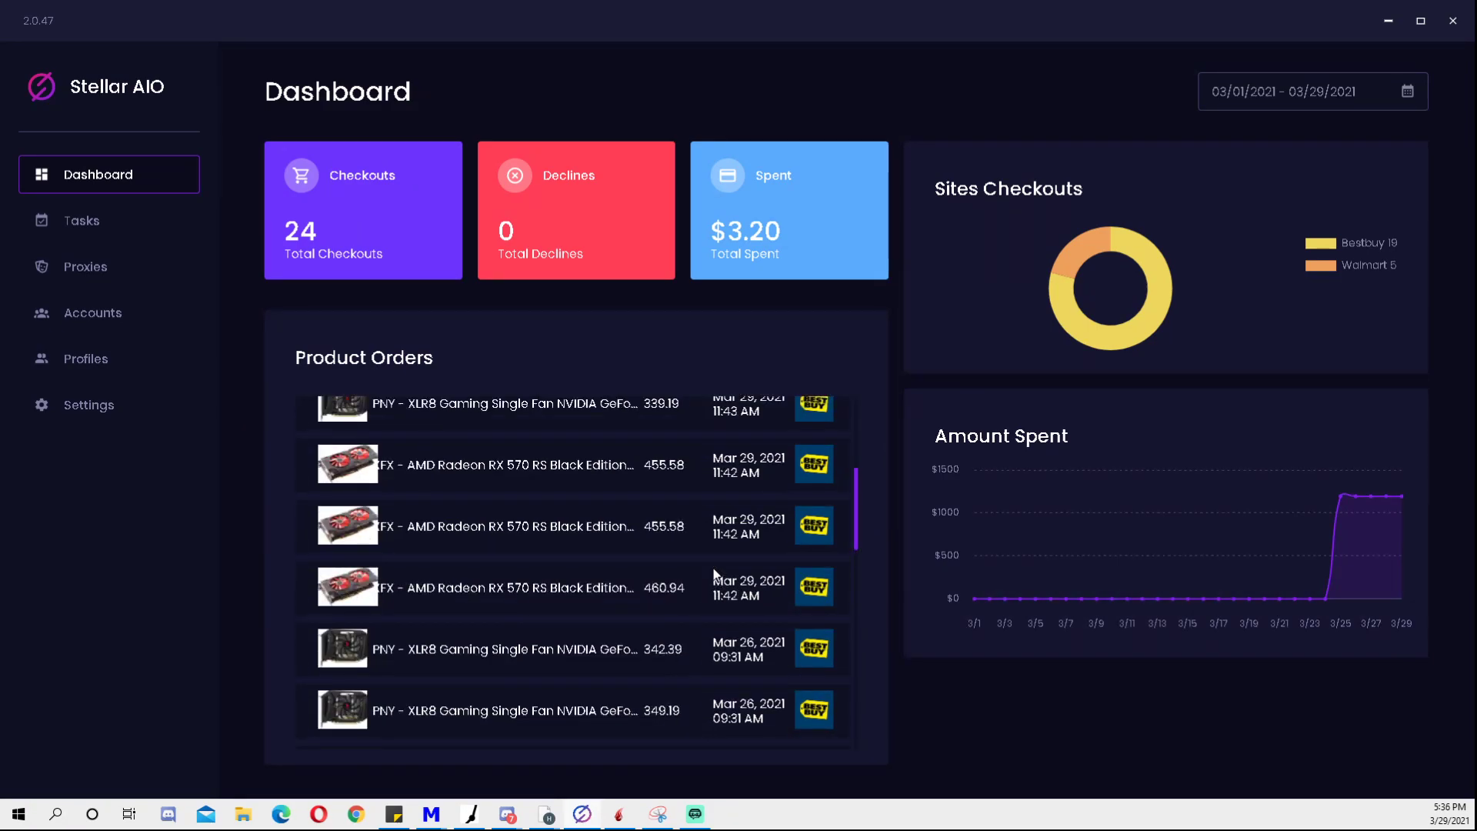
pyautogui.scroll(4, 714, 573)
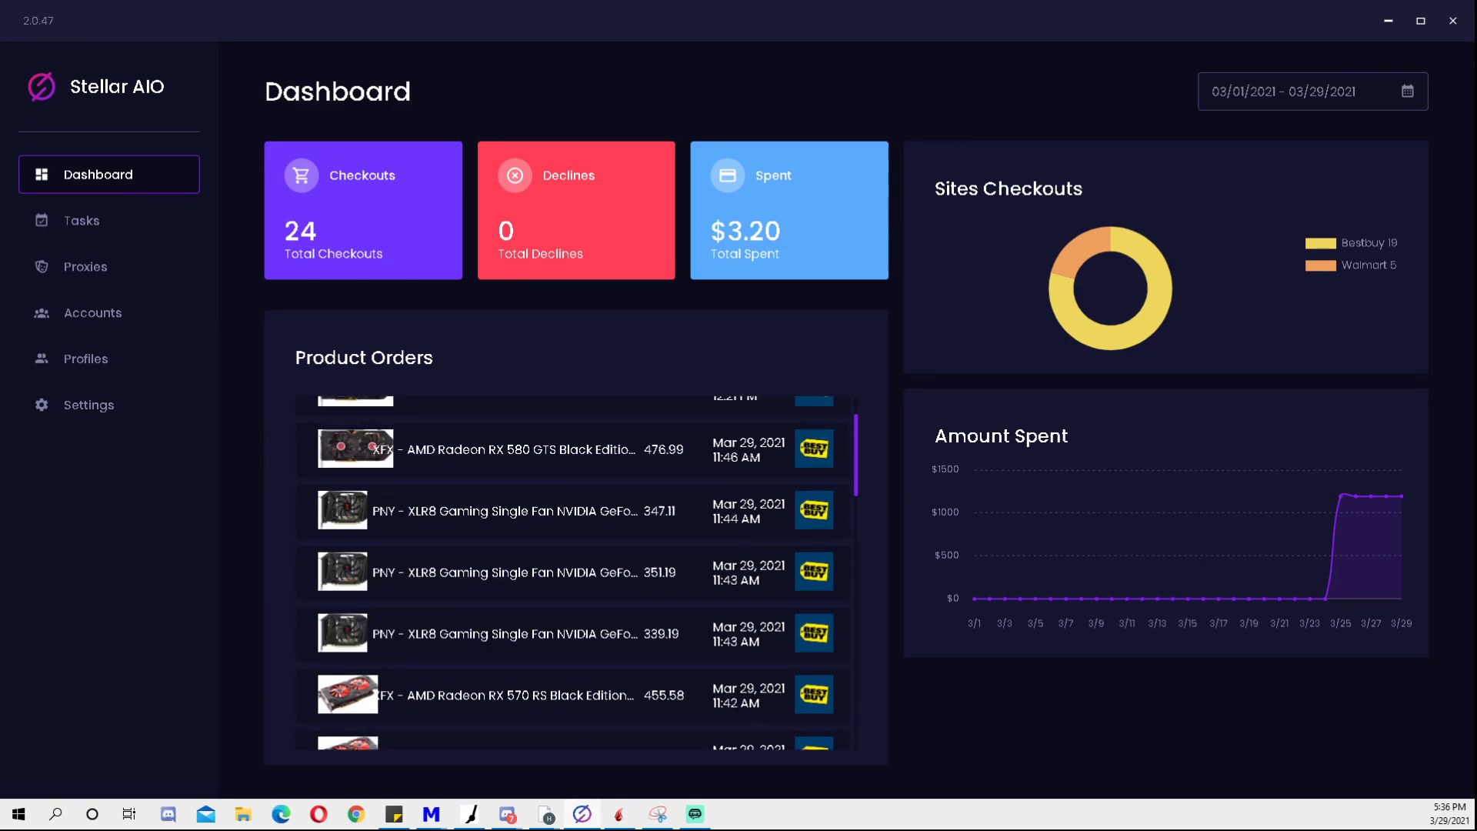
pyautogui.moveTo(856, 438); pyautogui.dragTo(855, 401)
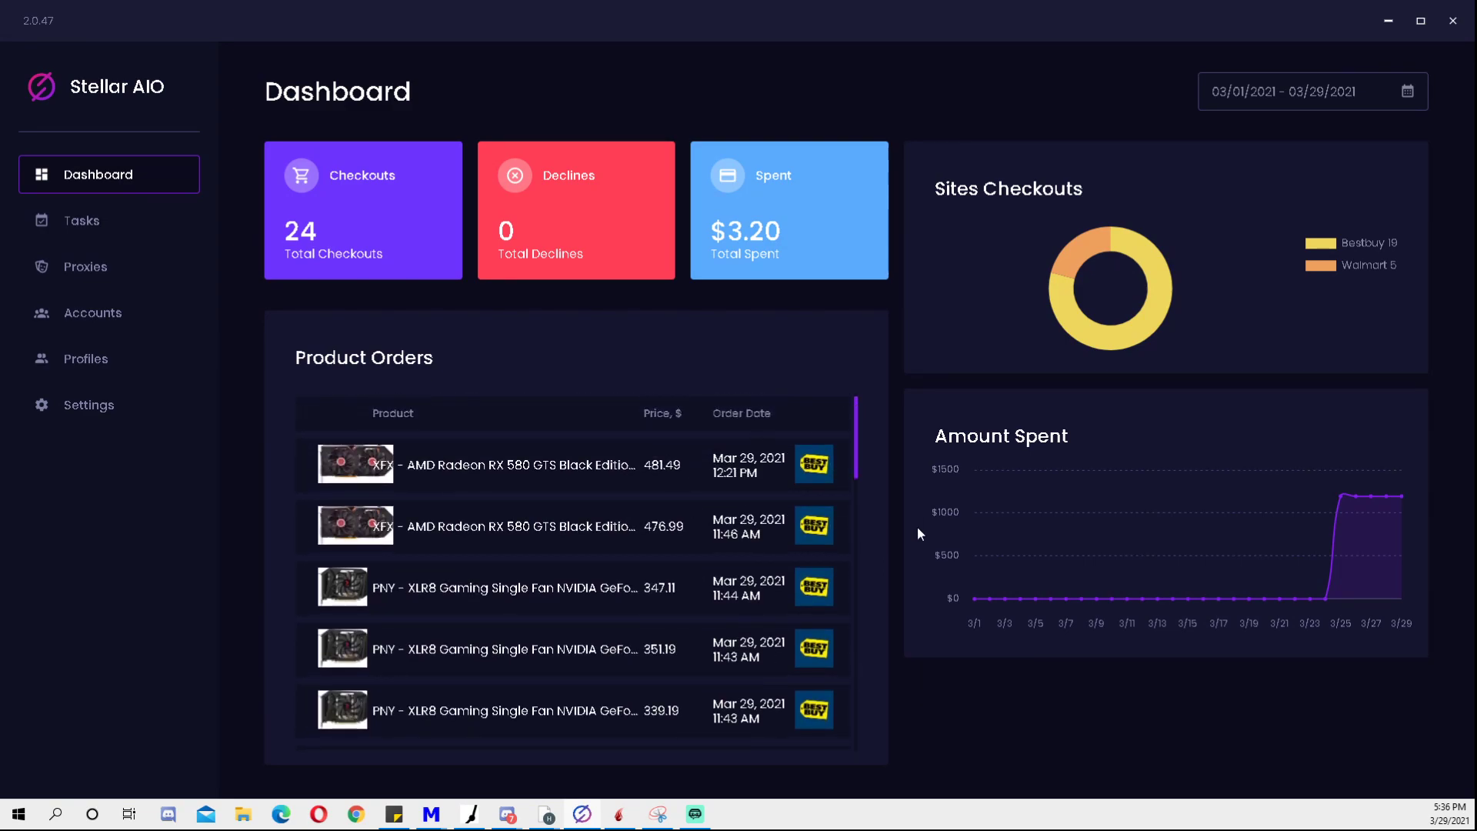
pyautogui.scroll(-4, 681, 620)
pyautogui.scroll(5, 676, 626)
# - Go to Tasks and start a new task in the Bestbuy GPU Settings group
pyautogui.click(107, 227)
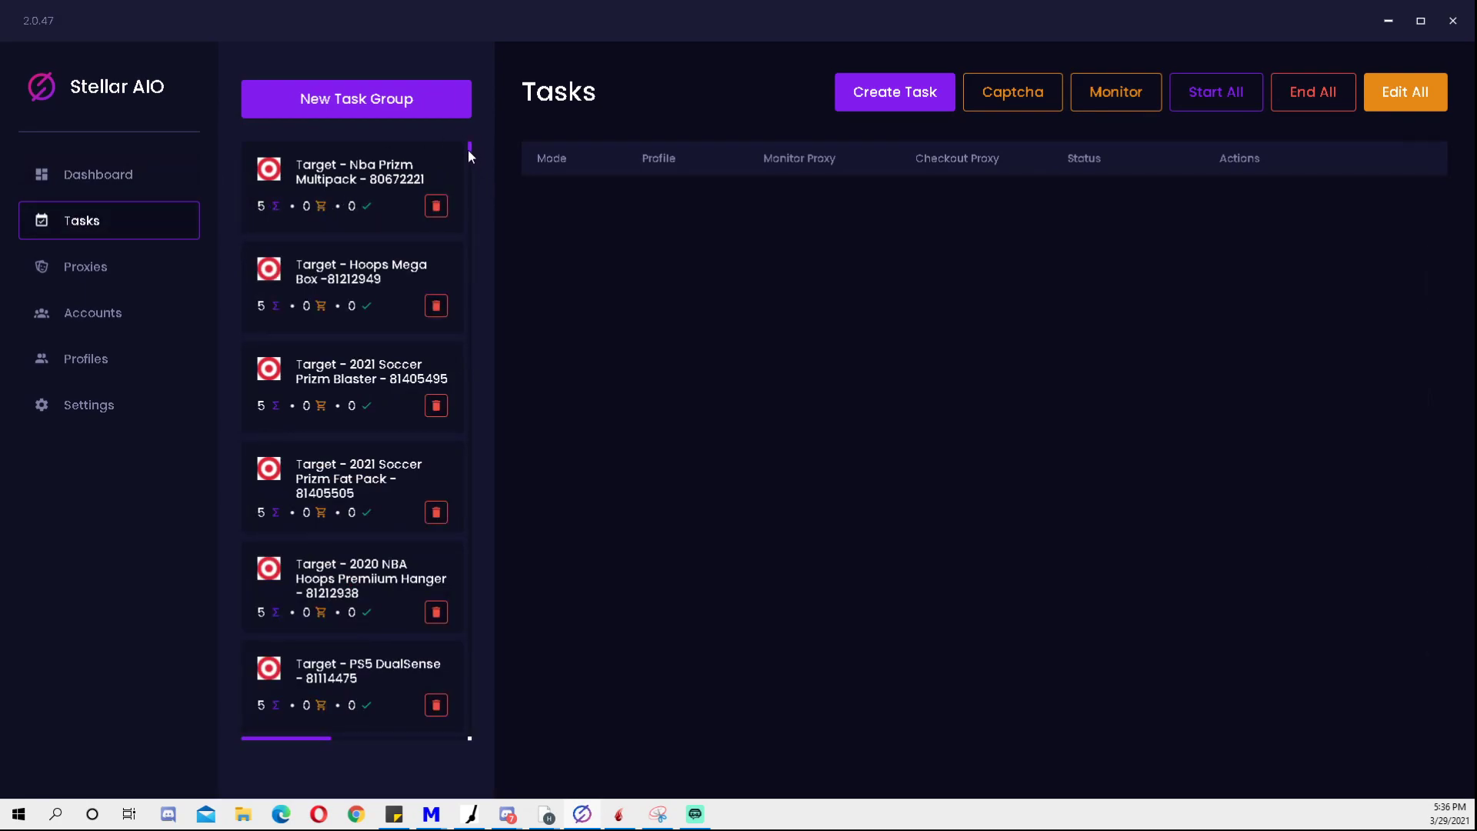
pyautogui.moveTo(468, 144); pyautogui.dragTo(439, 742)
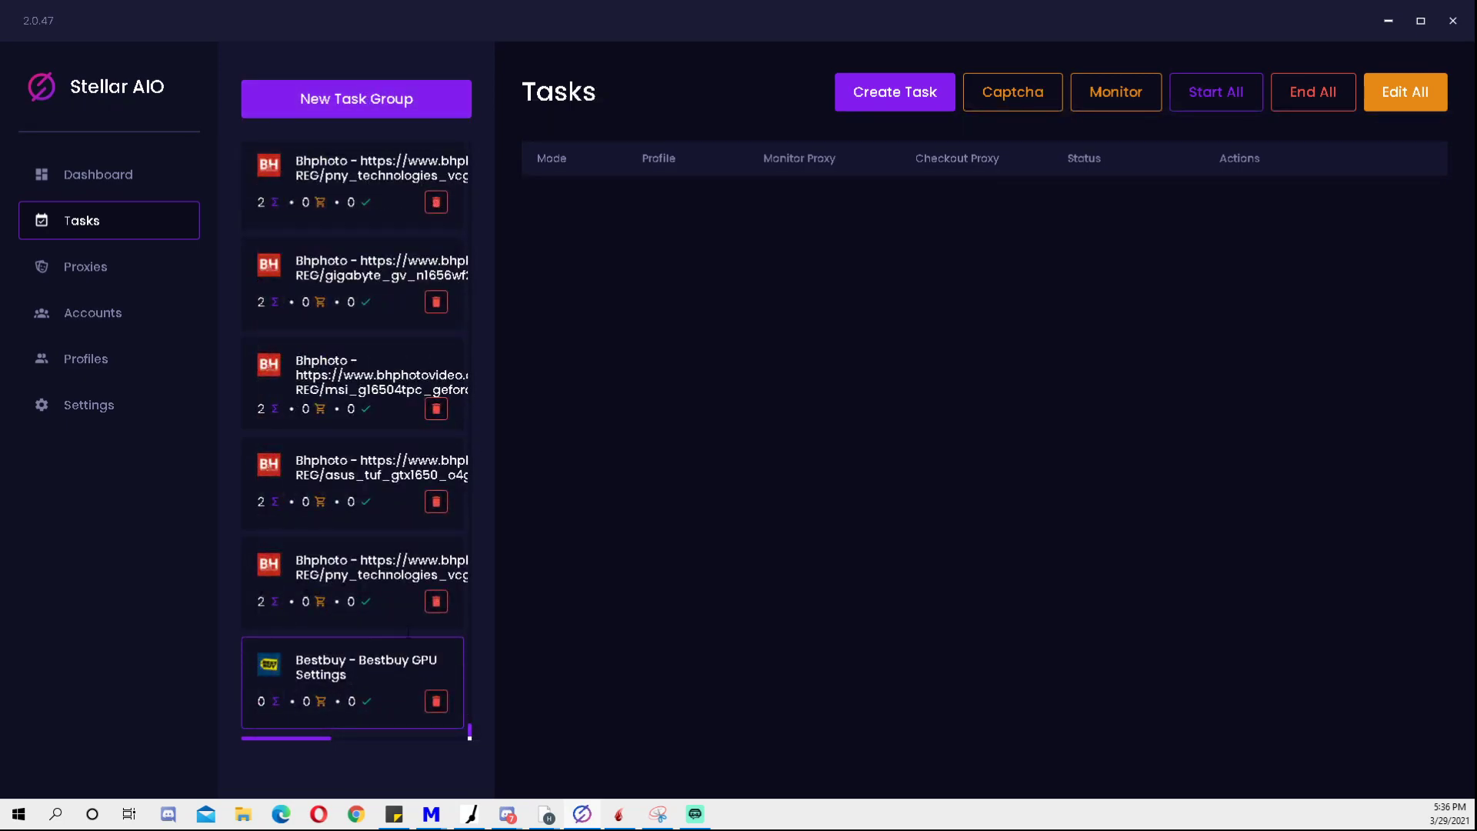
pyautogui.click(884, 94)
pyautogui.click(430, 394)
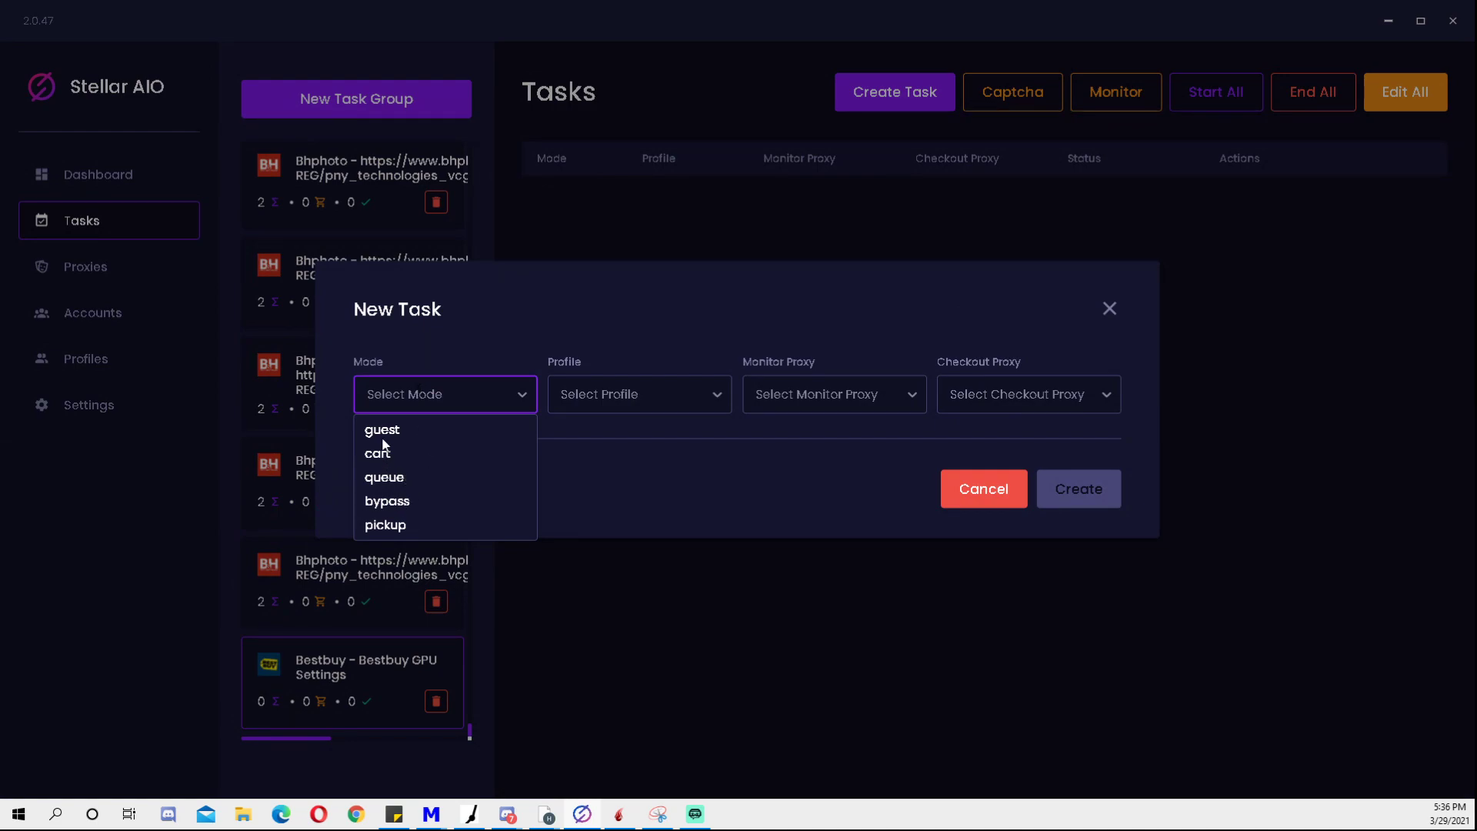
# - Set the new task's mode to pickup
pyautogui.click(394, 525)
pyautogui.click(441, 255)
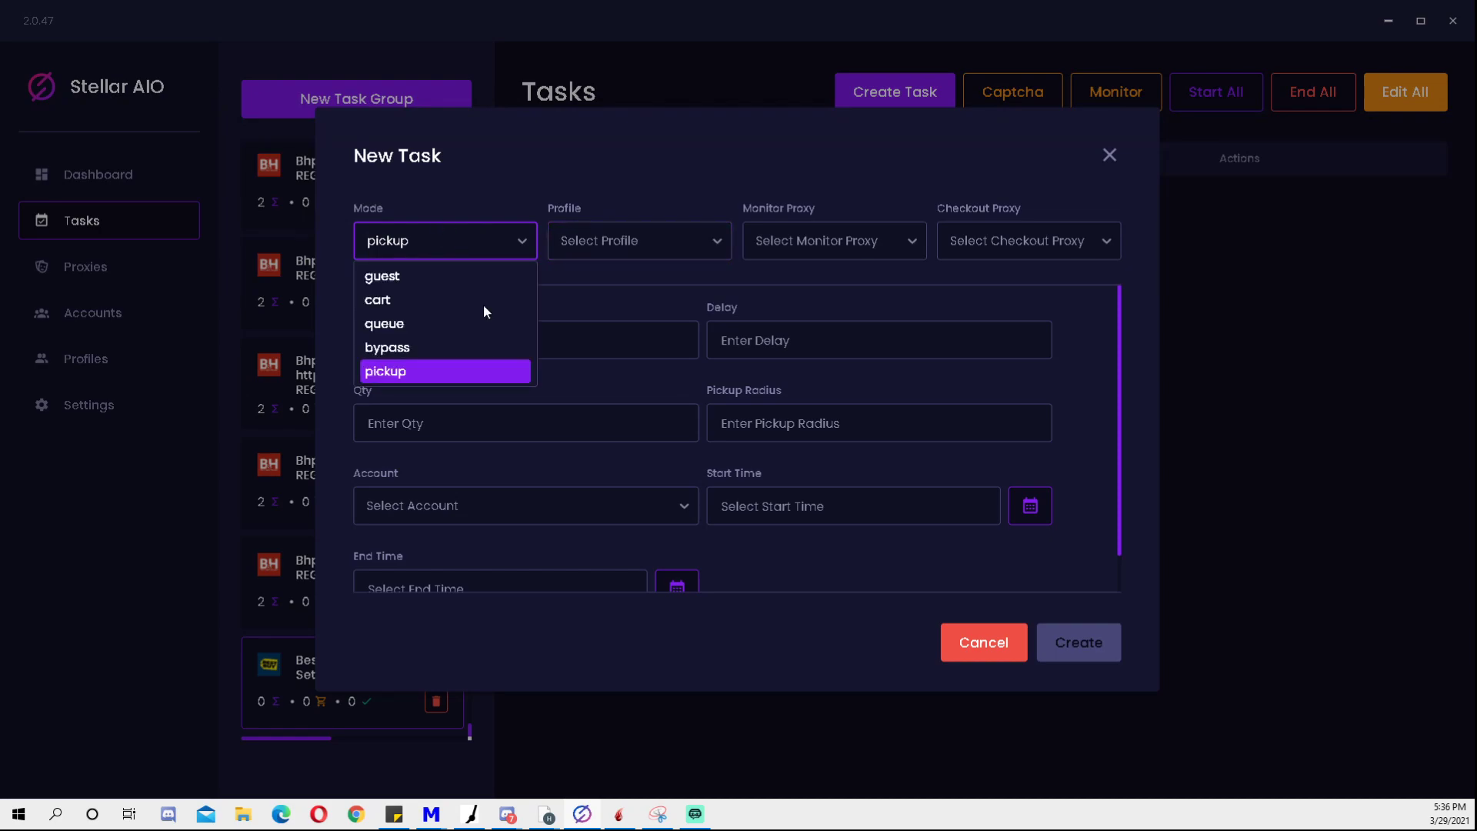
pyautogui.click(394, 279)
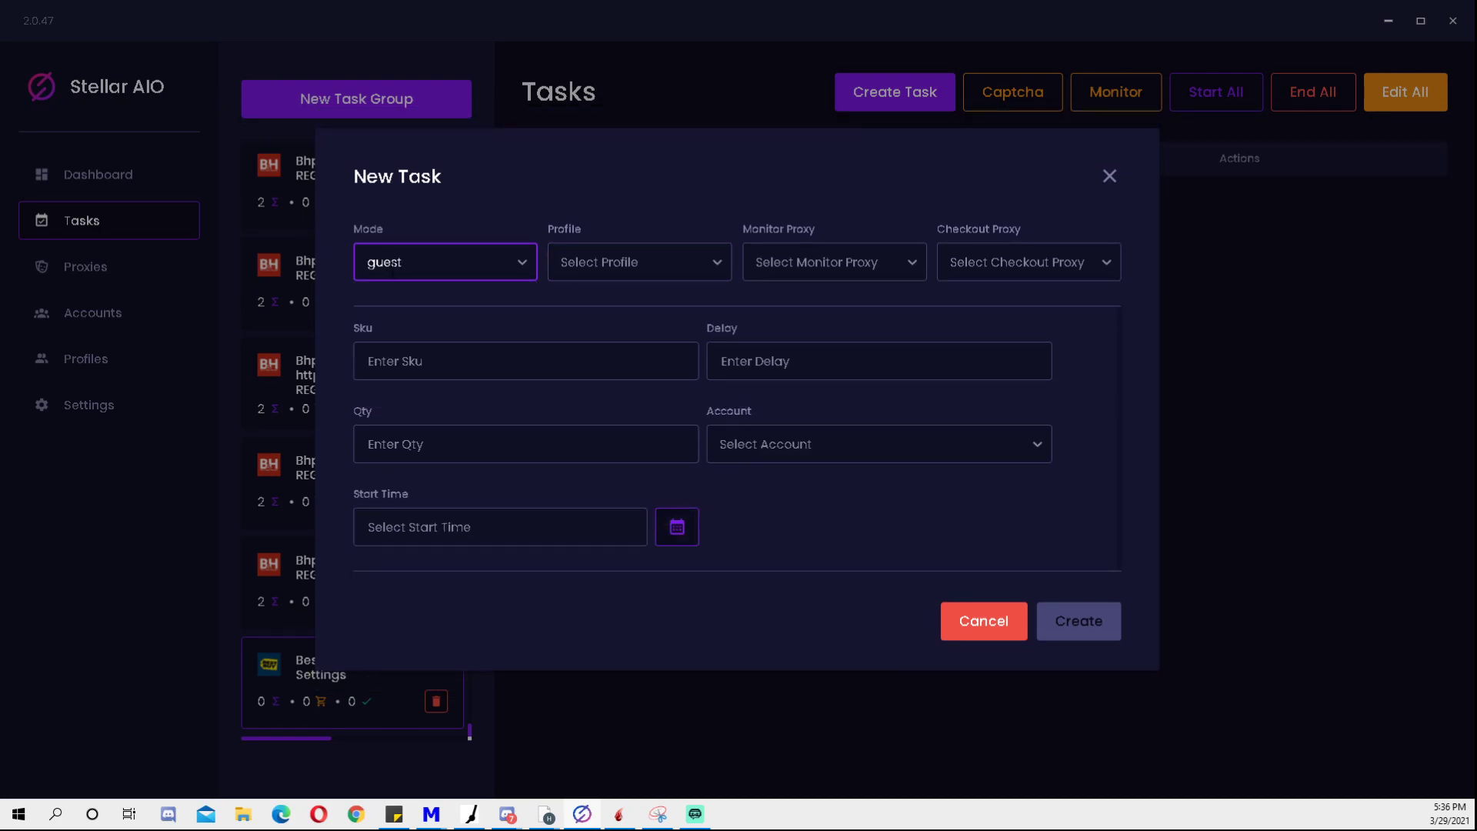
pyautogui.click(391, 263)
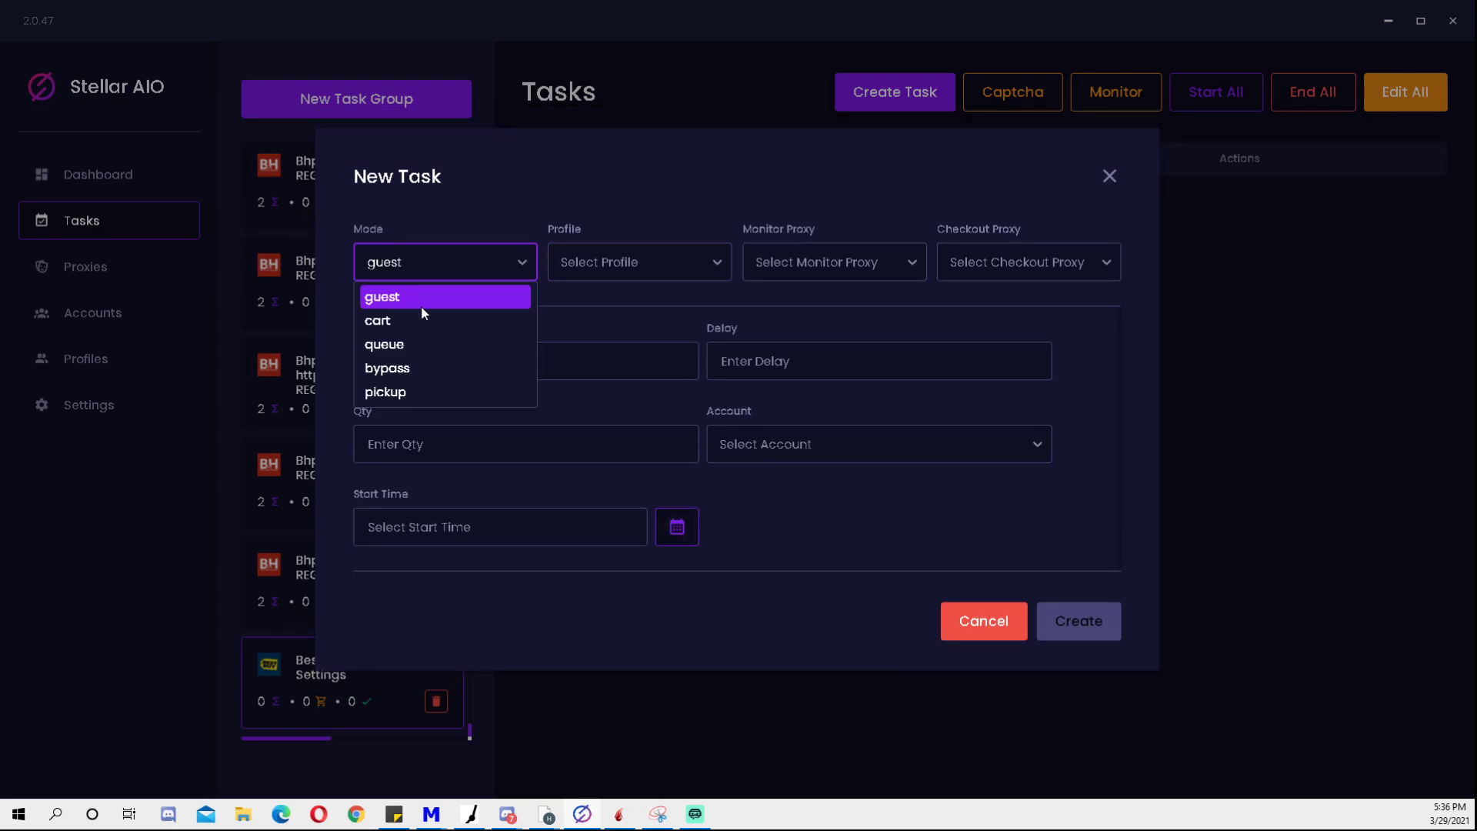
pyautogui.click(385, 392)
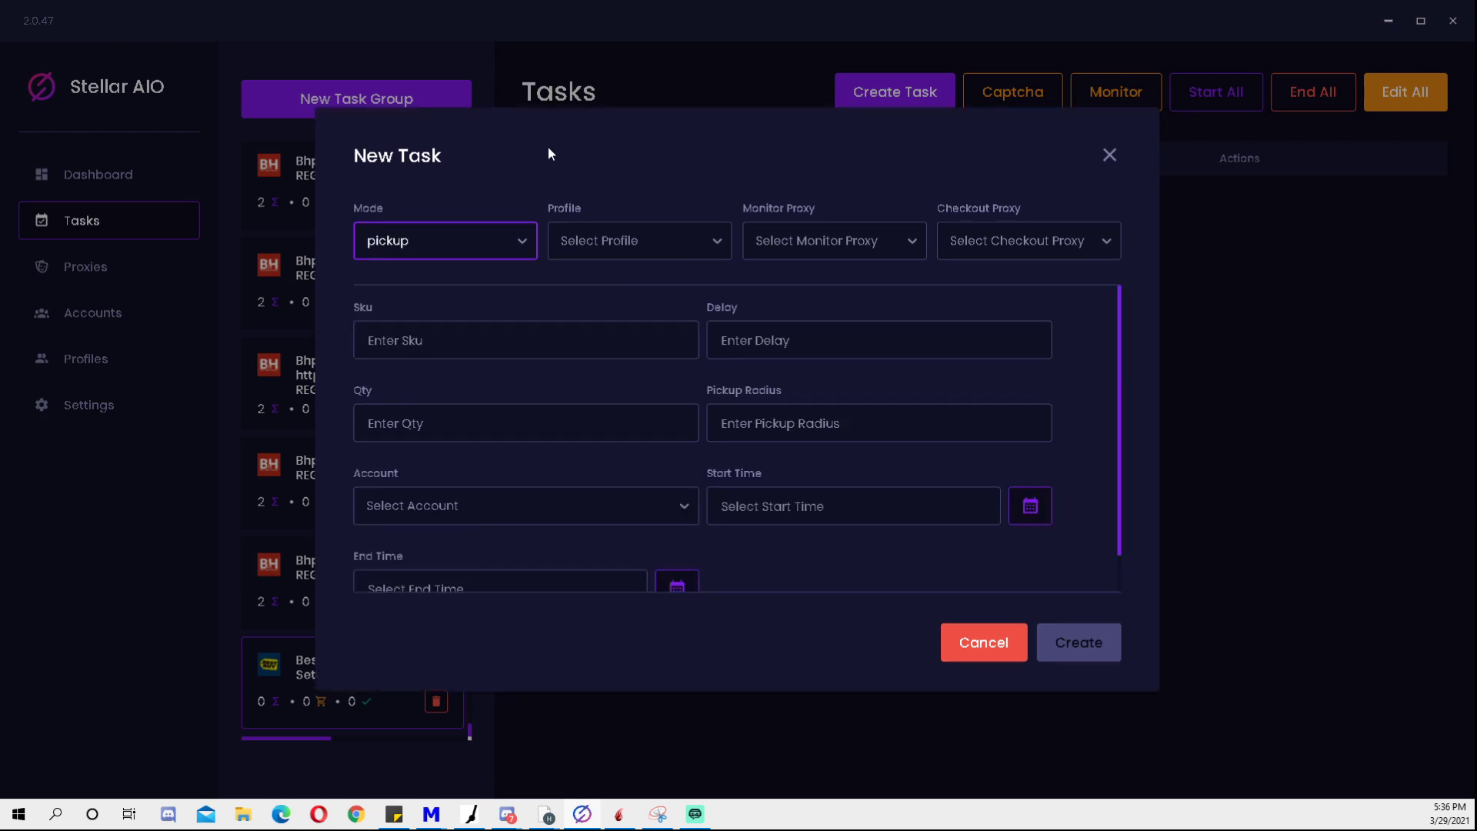
pyautogui.press('Tab')
# - Choose the first Target profile for the task
pyautogui.click(600, 240)
pyautogui.click(600, 240)
pyautogui.click(600, 240)
pyautogui.click(600, 240)
pyautogui.click(600, 240)
pyautogui.click(600, 240)
pyautogui.click(594, 240)
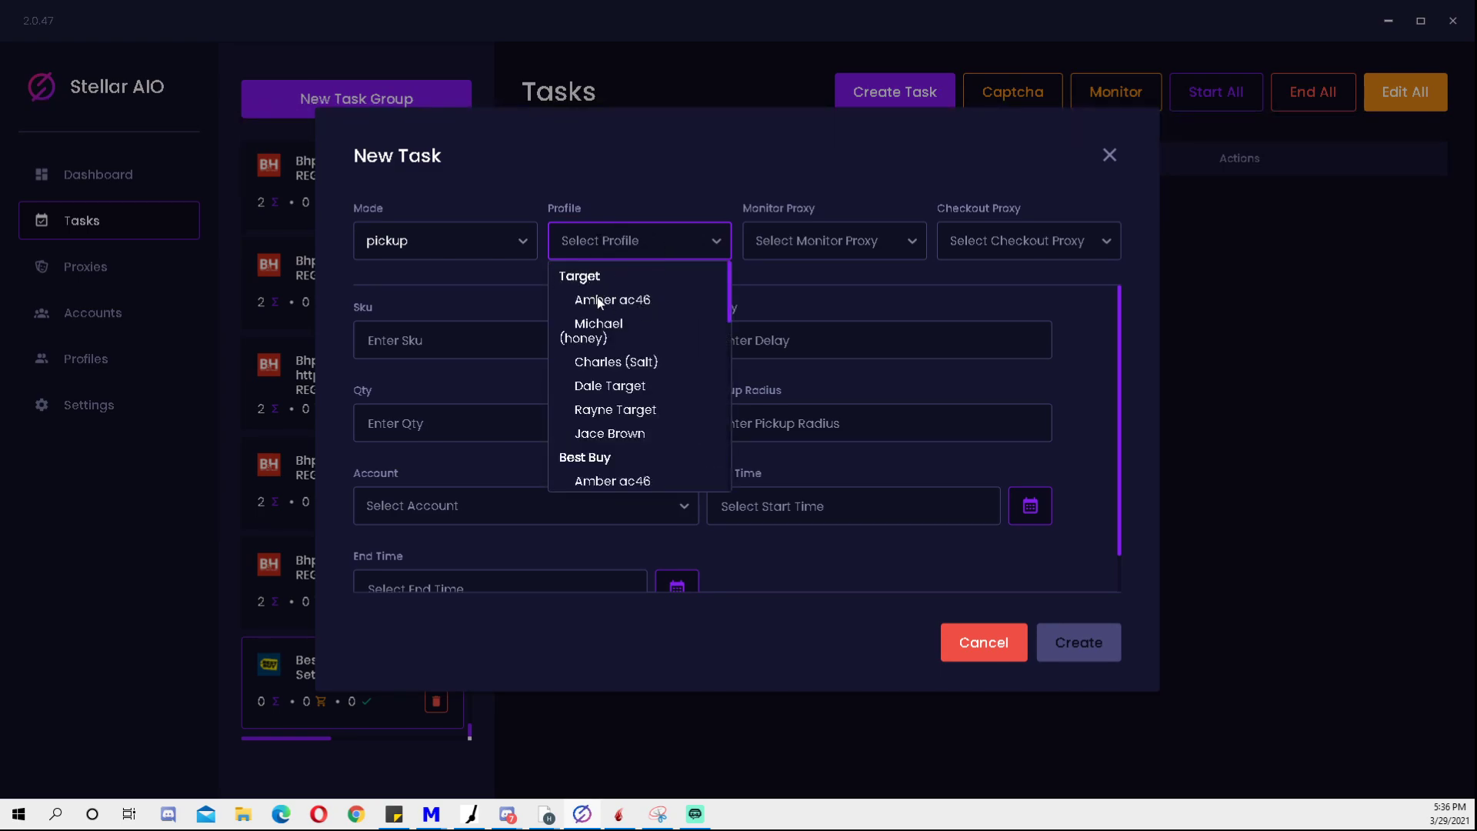
pyautogui.click(599, 302)
# - Use All Proxies for both the monitor proxy and checkout proxy
pyautogui.click(835, 240)
pyautogui.click(833, 250)
pyautogui.click(834, 252)
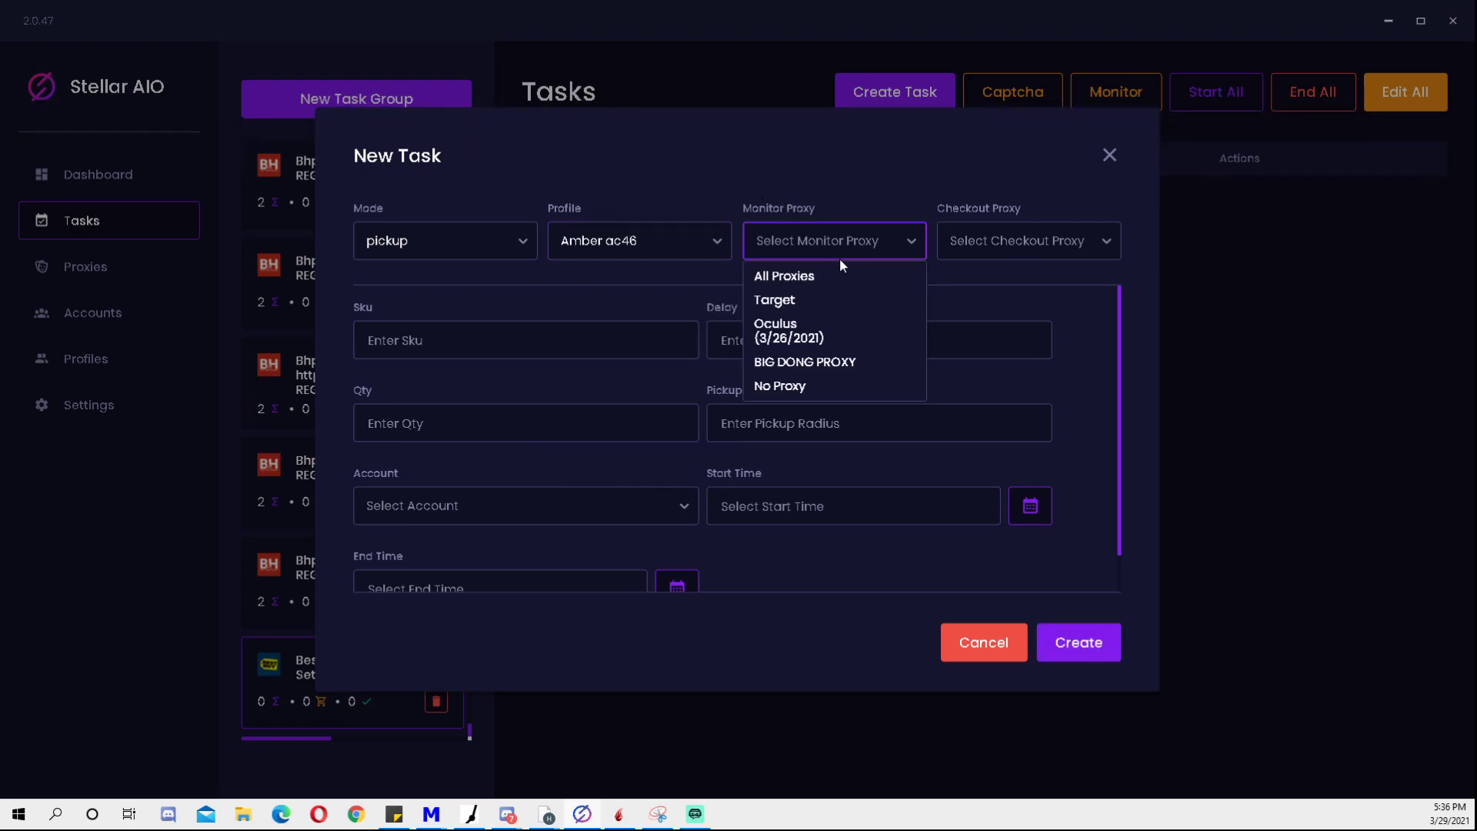
pyautogui.click(796, 277)
pyautogui.click(957, 245)
pyautogui.click(955, 275)
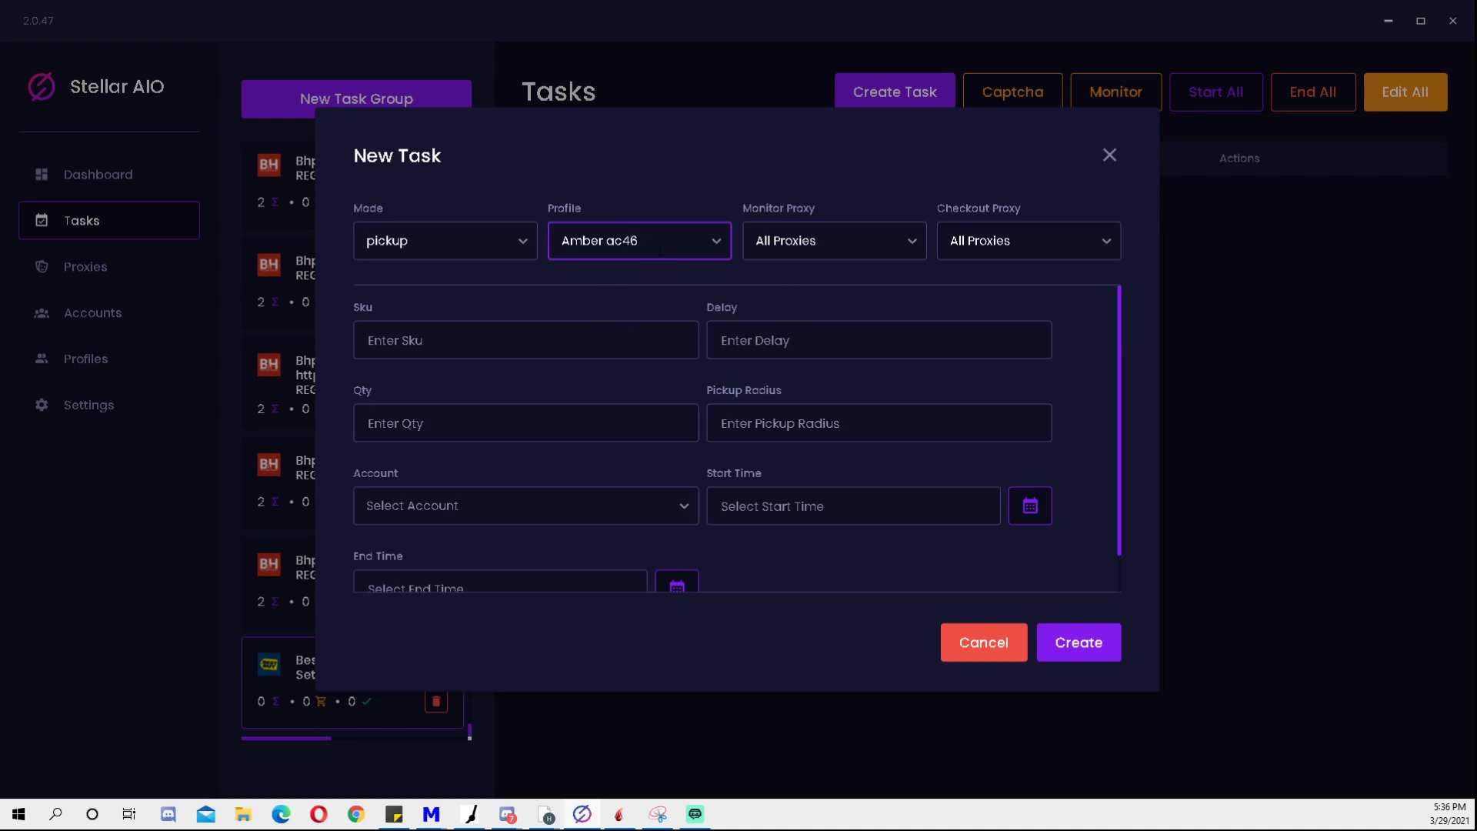
pyautogui.click(473, 327)
pyautogui.click(471, 316)
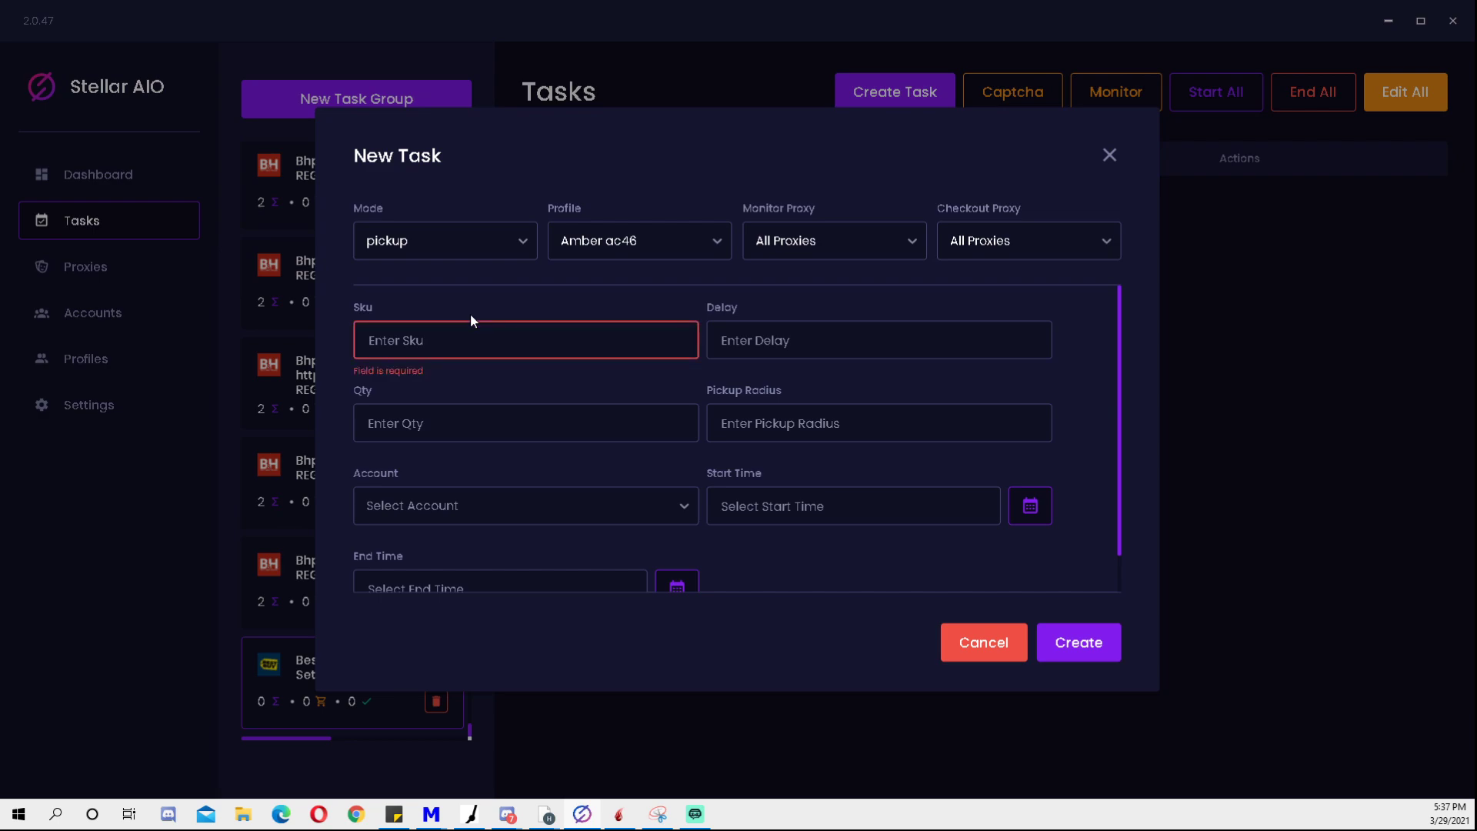
pyautogui.click(467, 334)
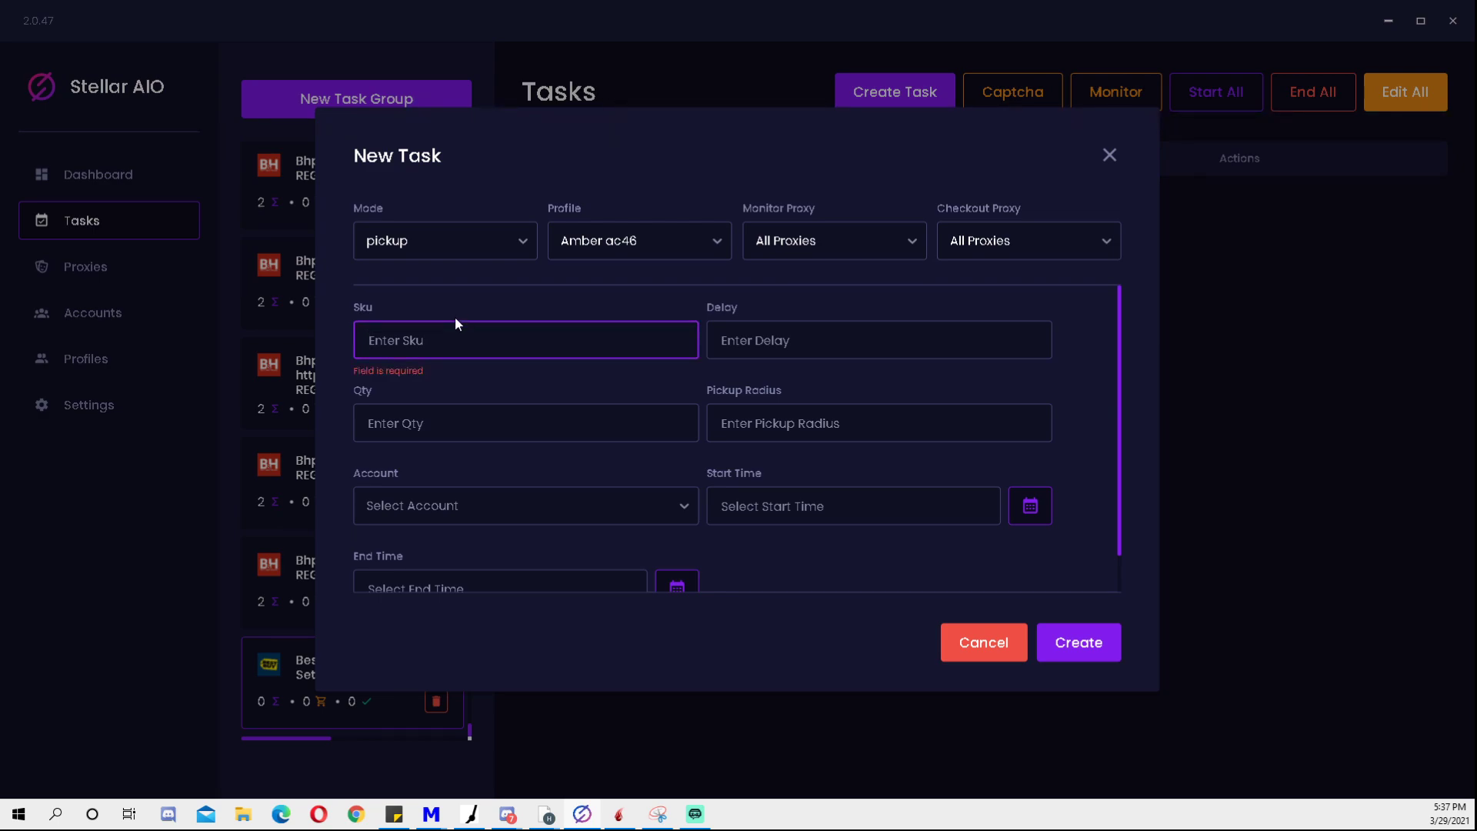
pyautogui.click(567, 301)
pyautogui.moveTo(488, 340); pyautogui.dragTo(227, 347)
# - Set the delay to 4000 and the quantity to 1
pyautogui.click(758, 341)
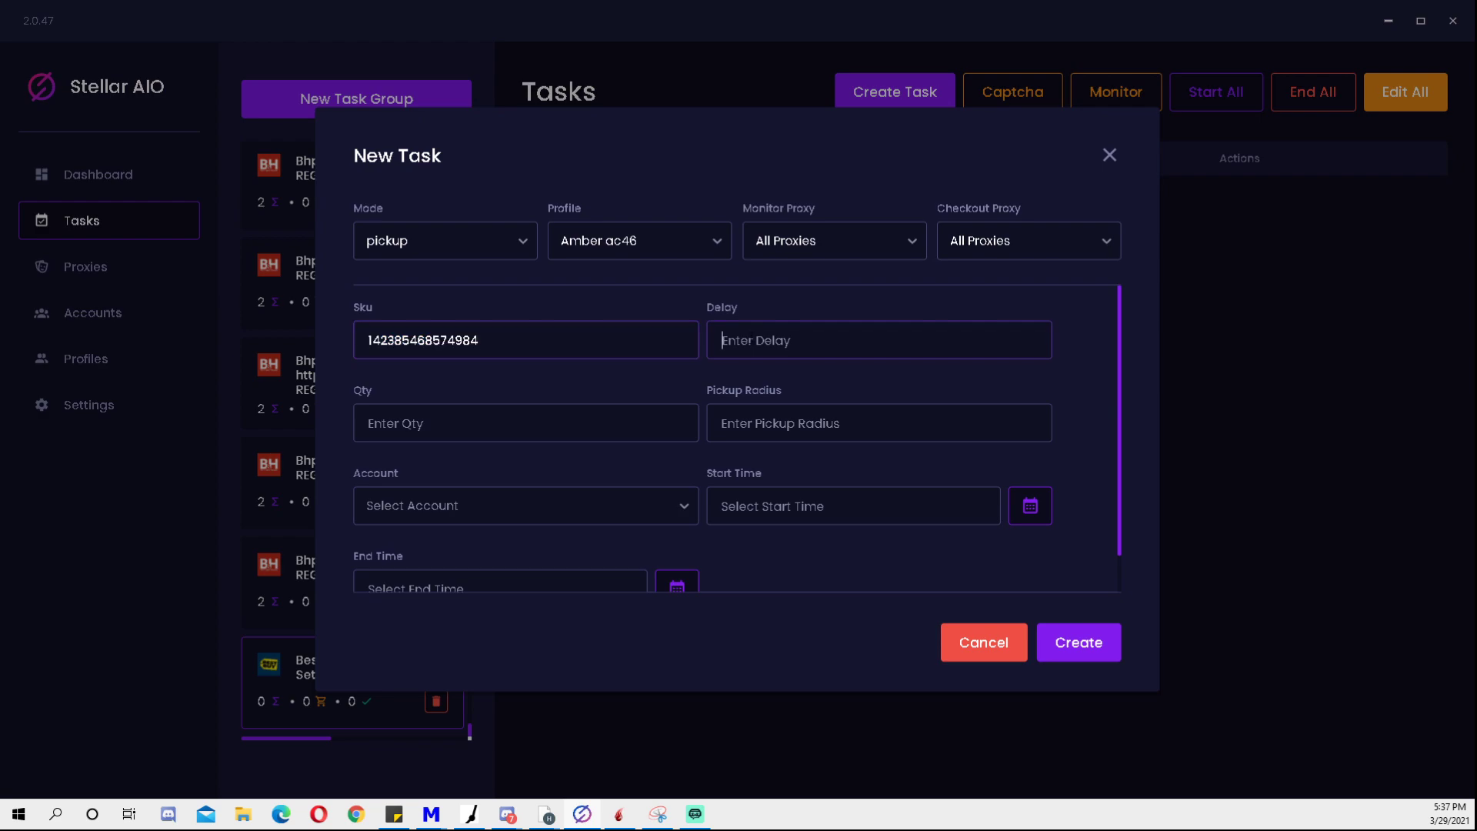
pyautogui.write('4000')
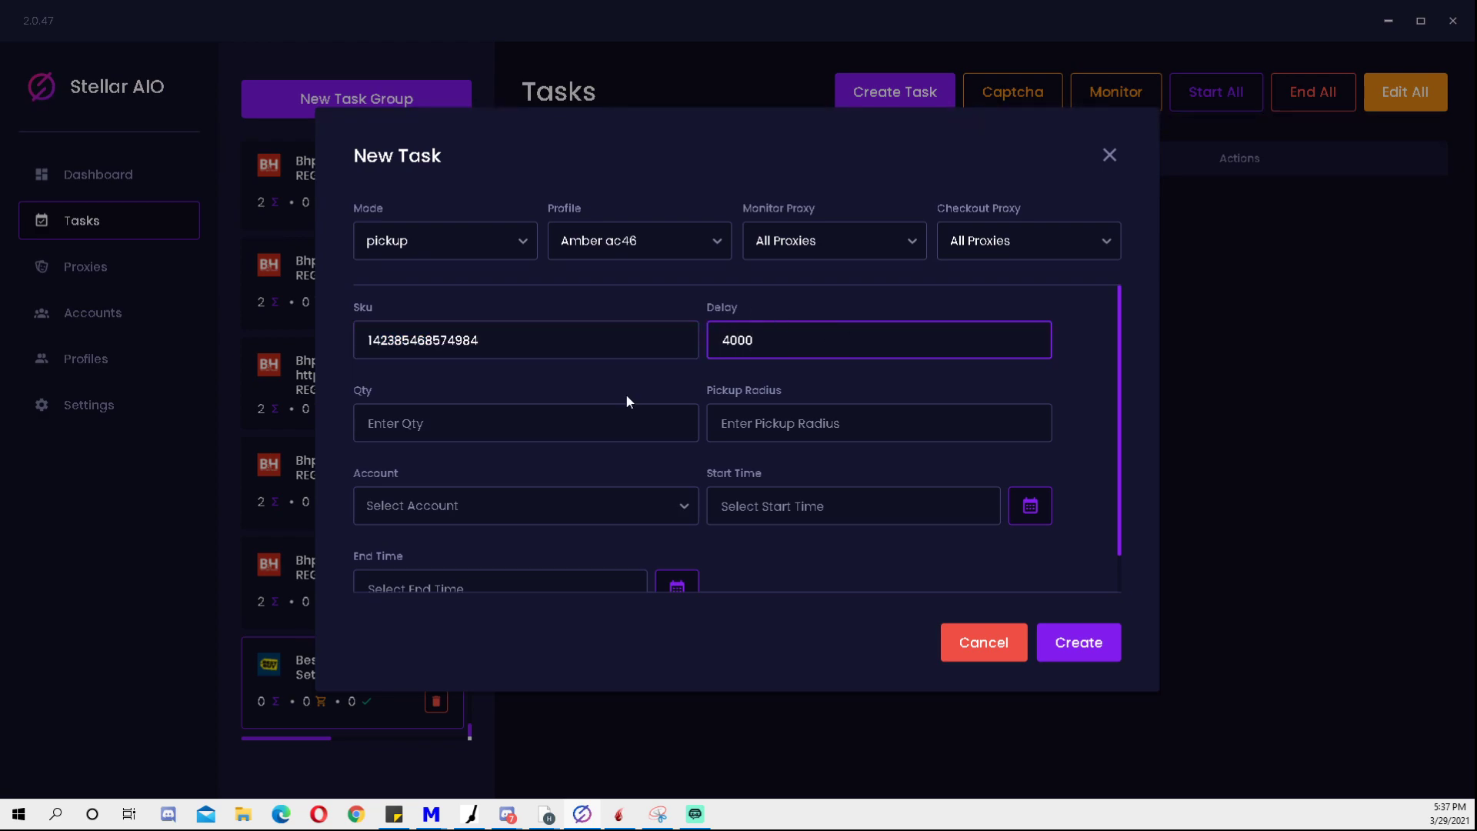
pyautogui.click(507, 432)
pyautogui.click(532, 382)
pyautogui.click(408, 415)
# - Set the pickup radius to 90
pyautogui.press('Tab')
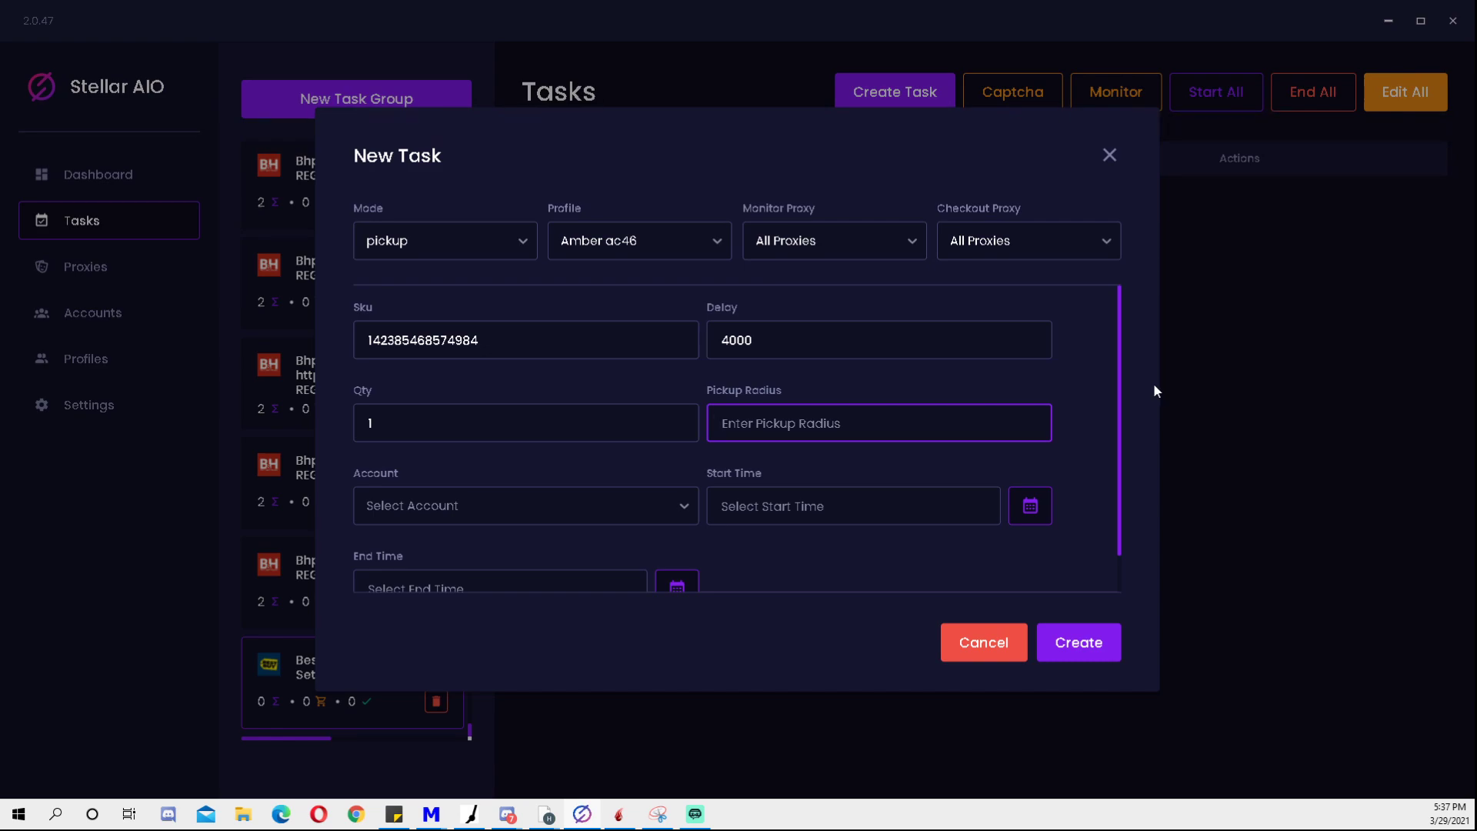
pyautogui.write('90')
pyautogui.click(876, 402)
pyautogui.click(814, 421)
pyautogui.click(836, 382)
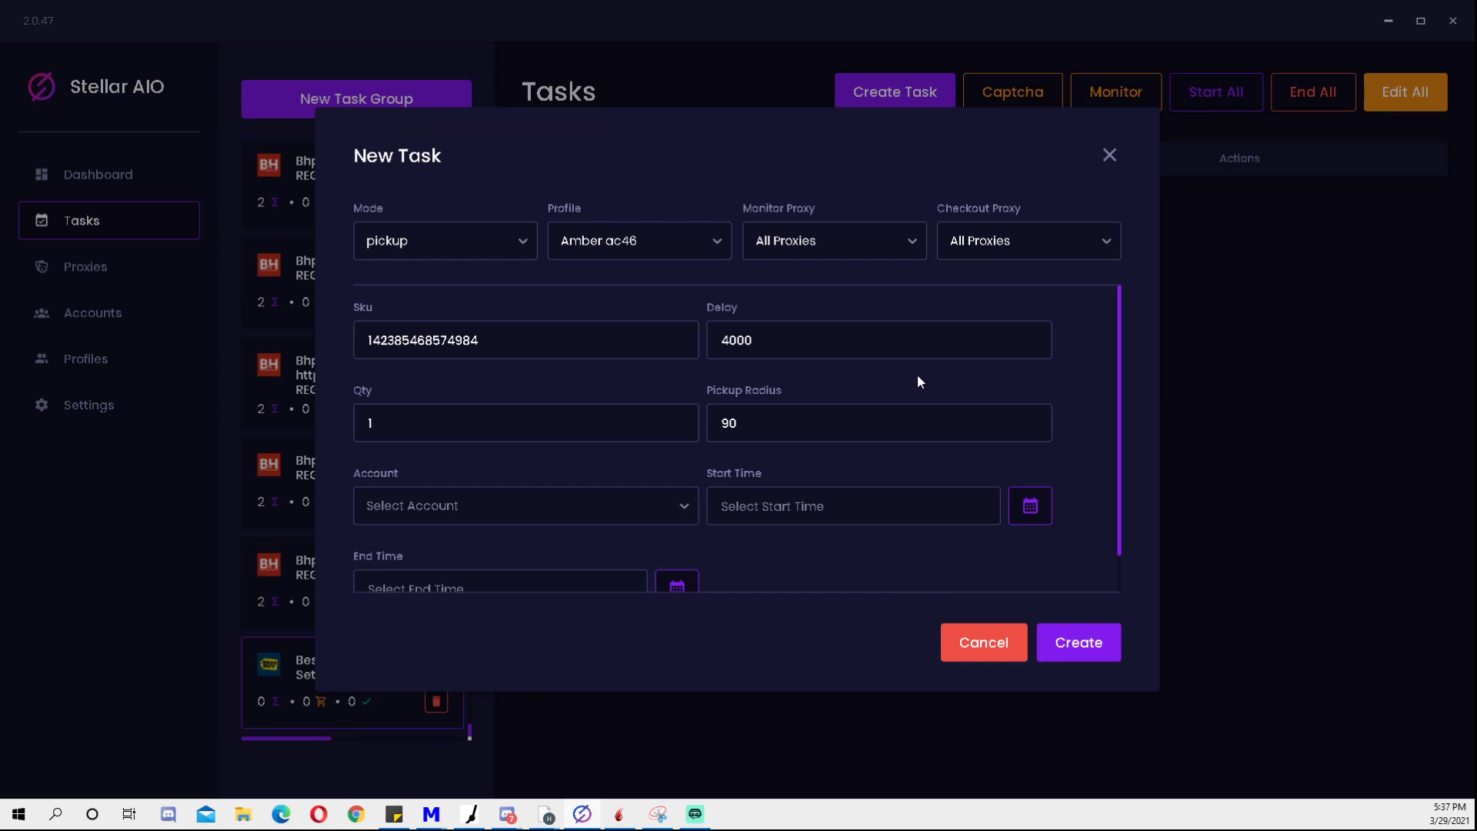
pyautogui.click(715, 423)
pyautogui.hotkey('ctrl', 'a')
pyautogui.click(770, 433)
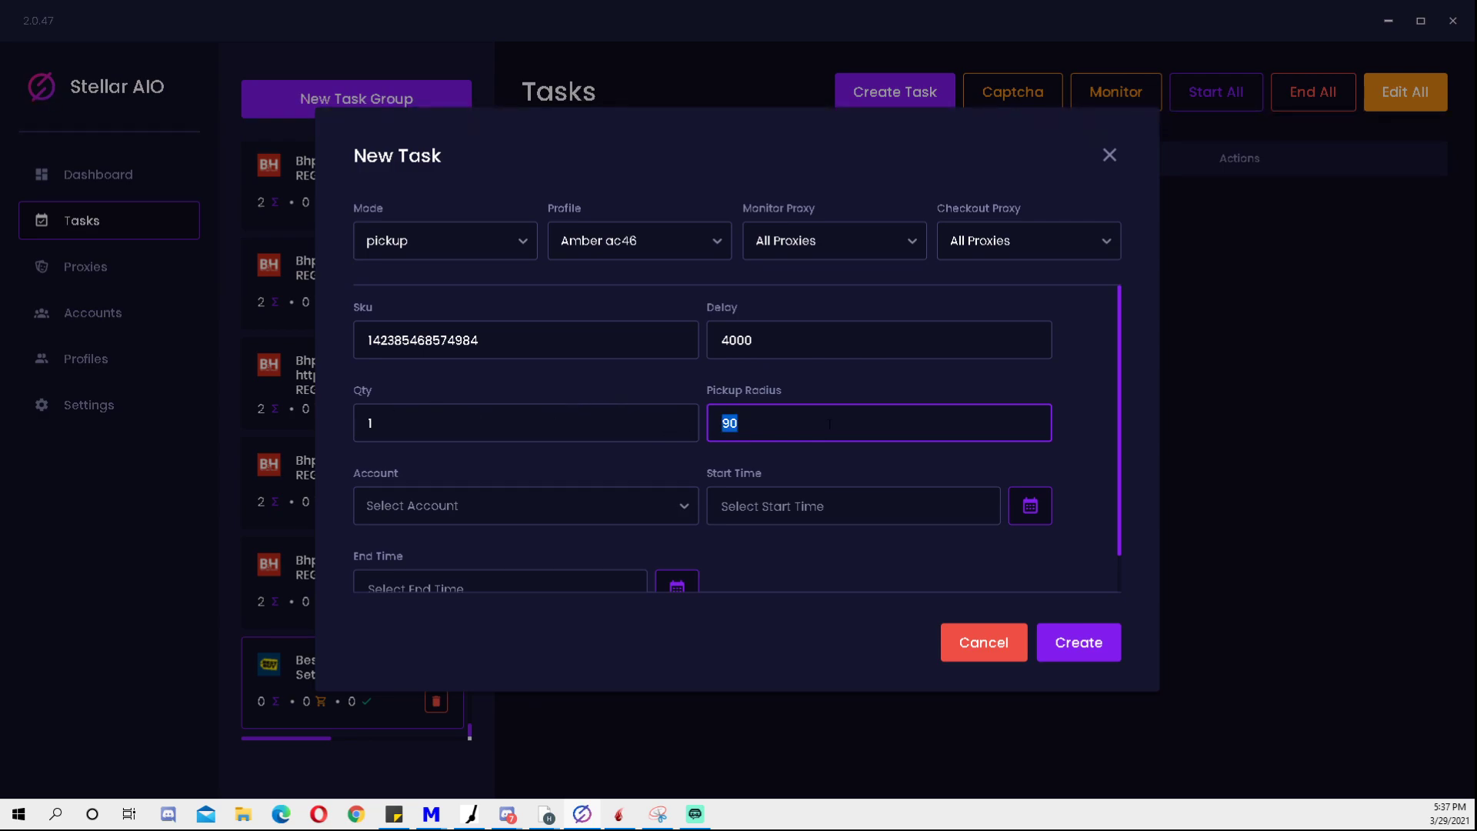
pyautogui.click(936, 412)
pyautogui.click(997, 379)
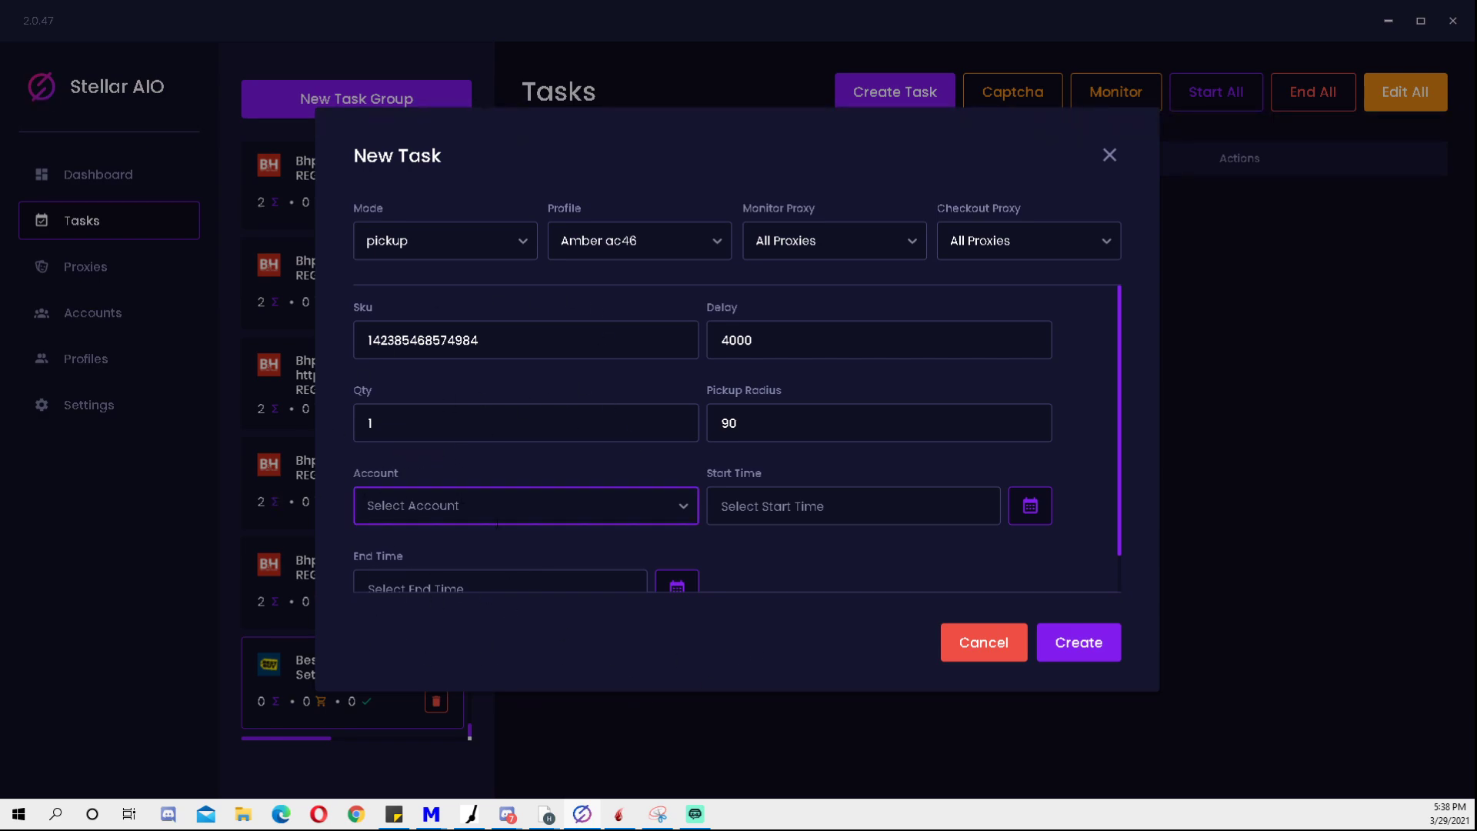
pyautogui.scroll(-1, 743, 461)
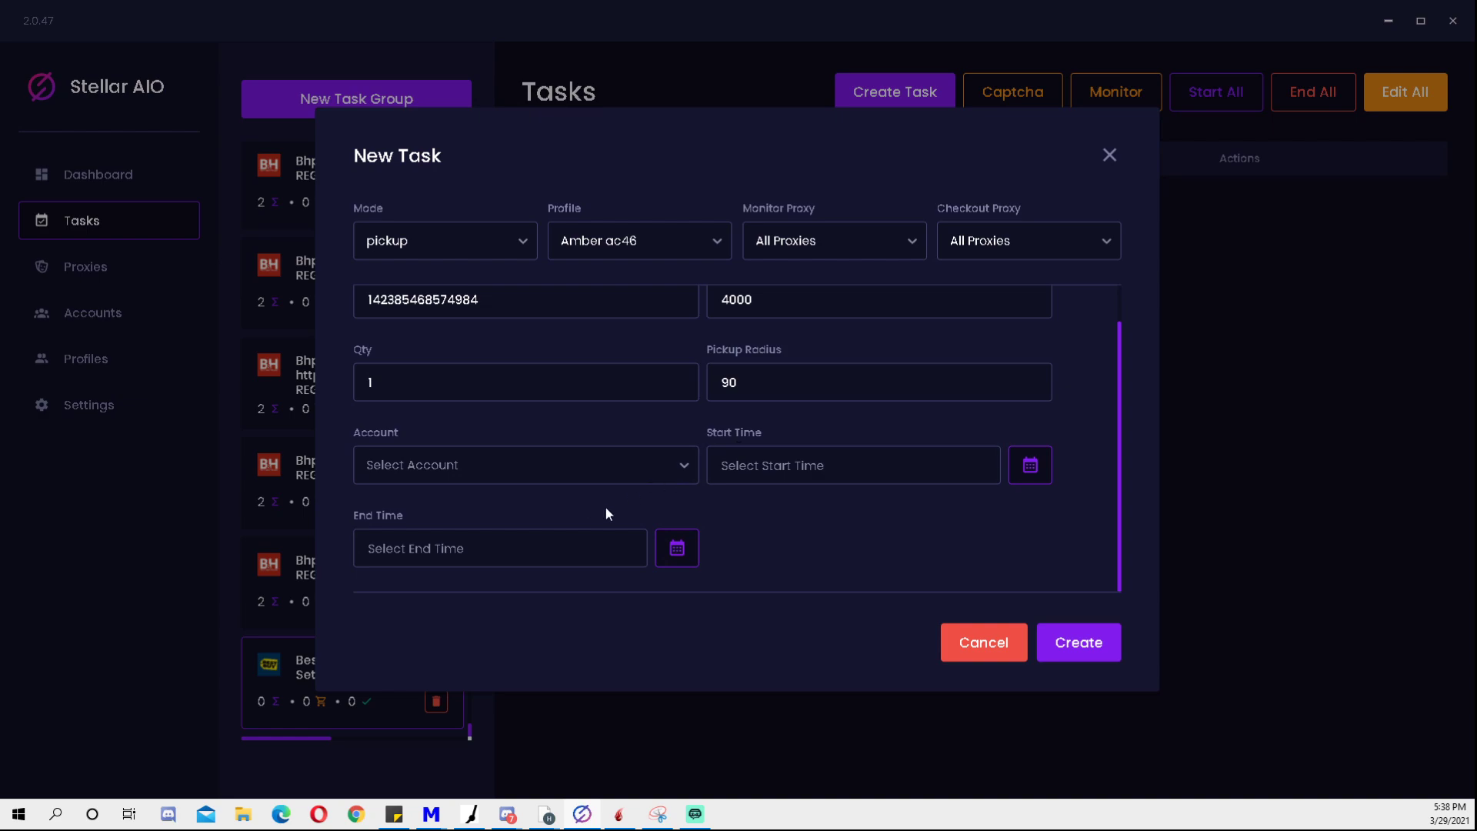
# - Create the pickup task and close the New Task dialog
pyautogui.click(1092, 642)
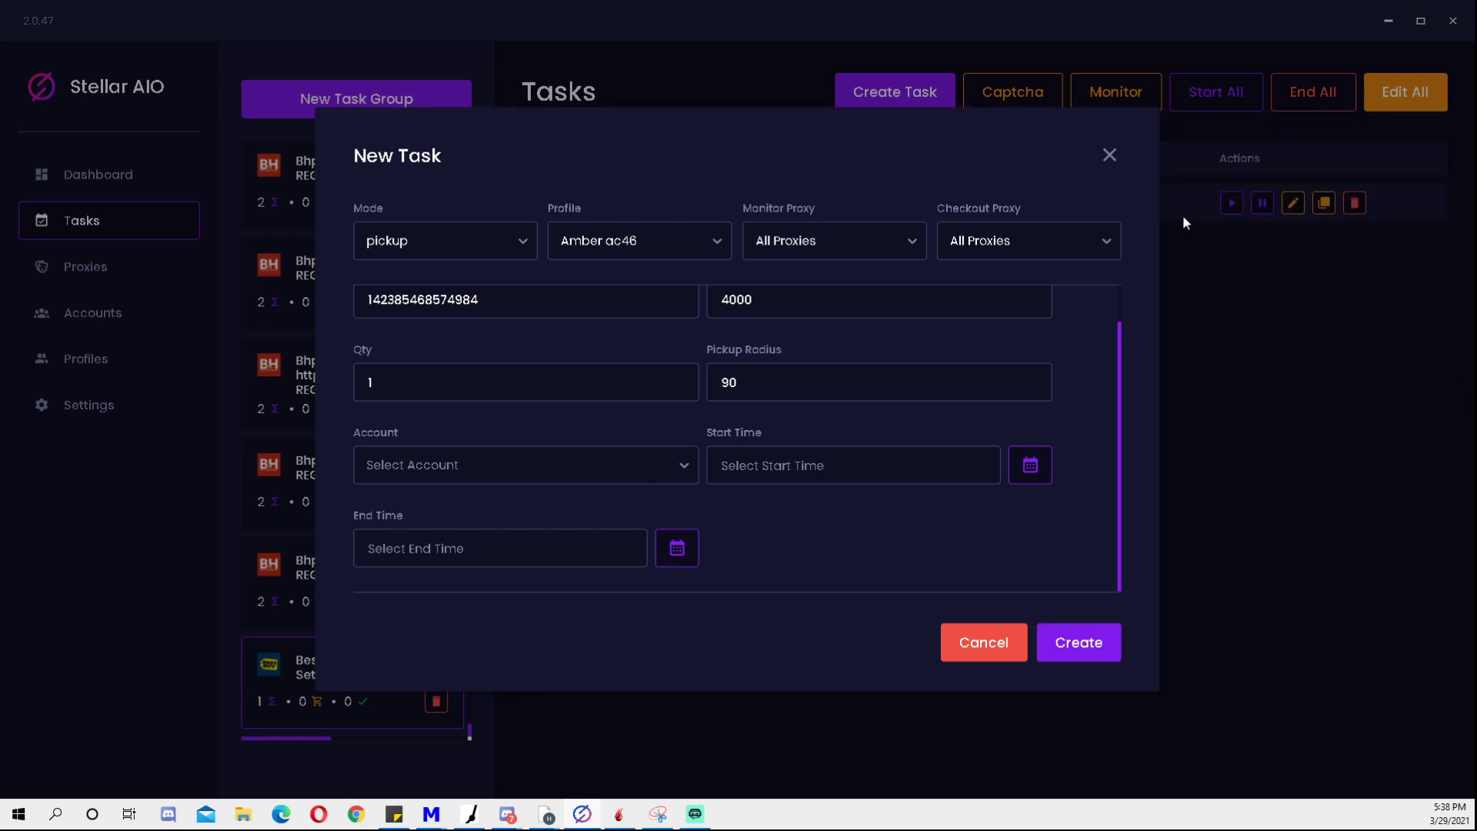
pyautogui.click(1108, 156)
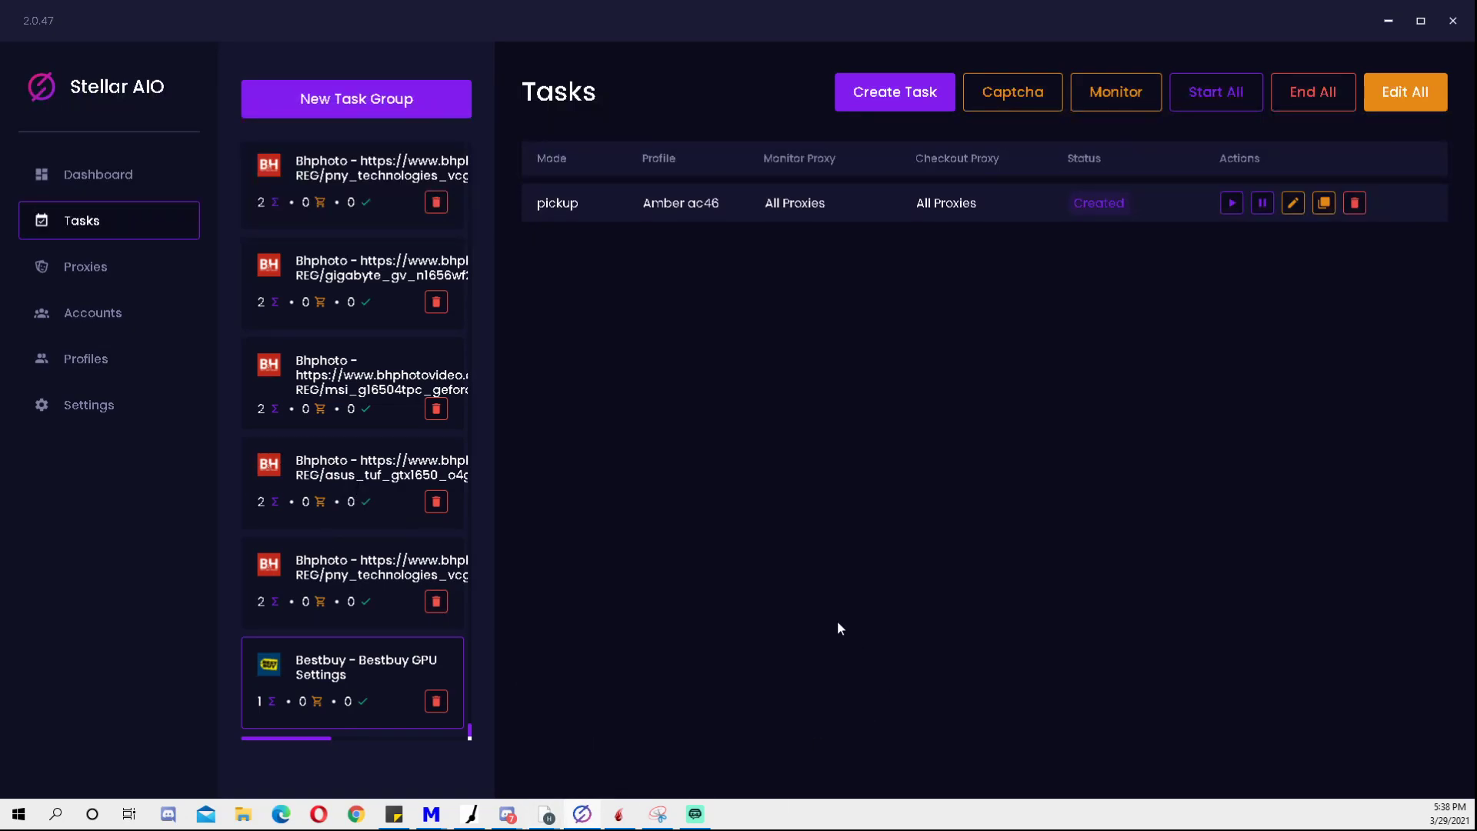
pyautogui.moveTo(508, 814)
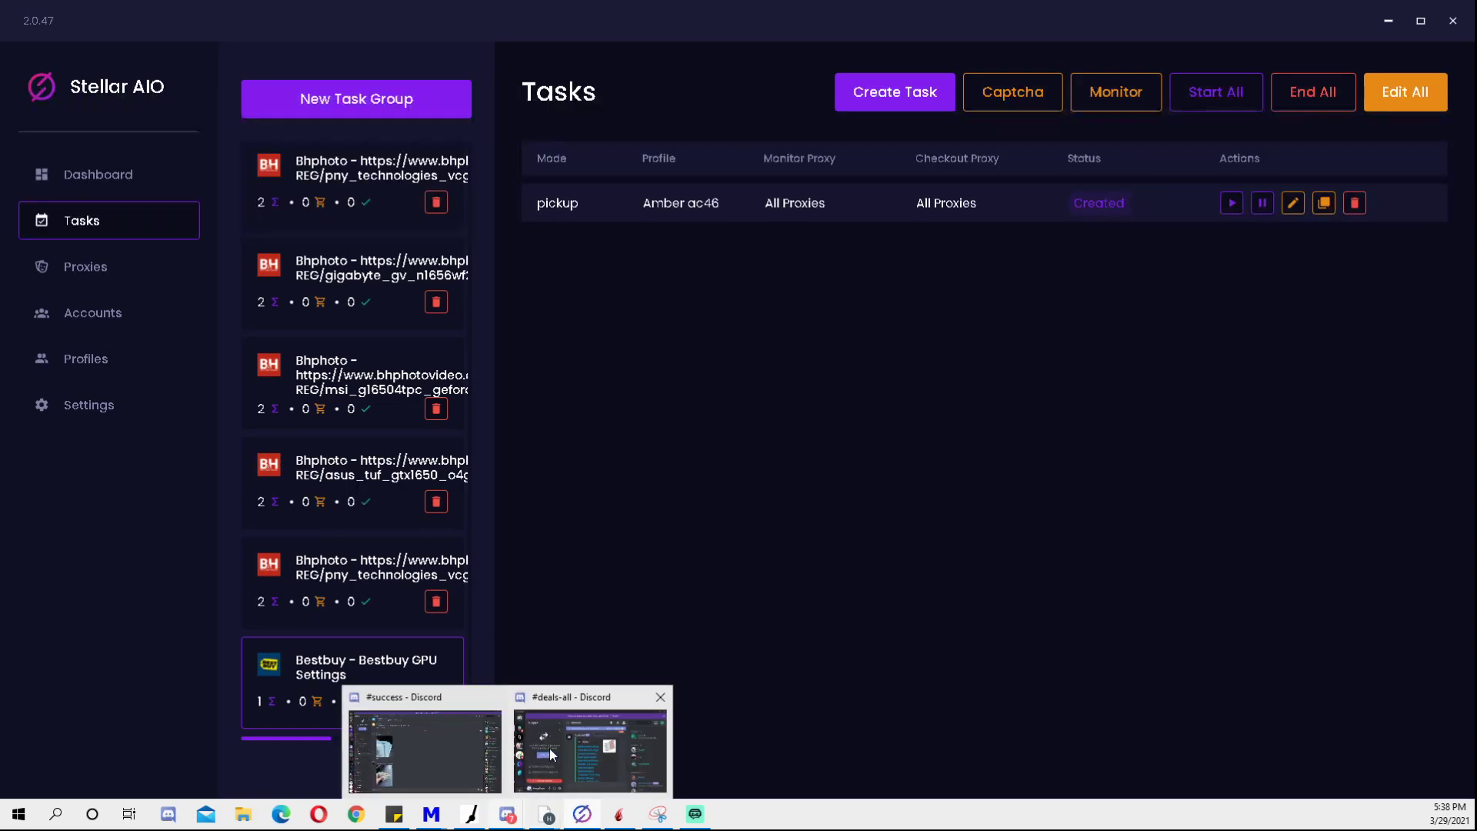
pyautogui.click(437, 751)
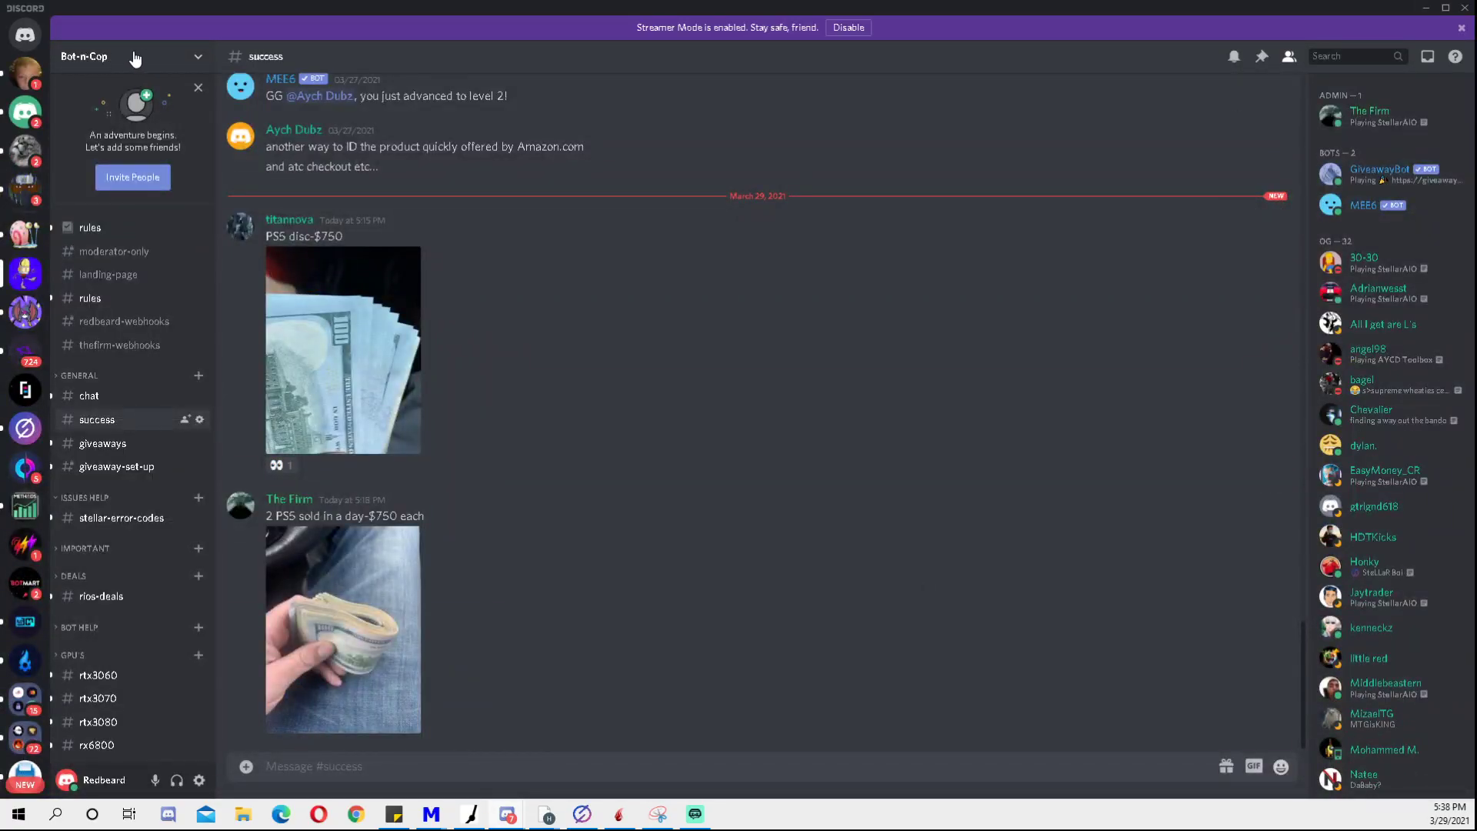
pyautogui.click(1425, 8)
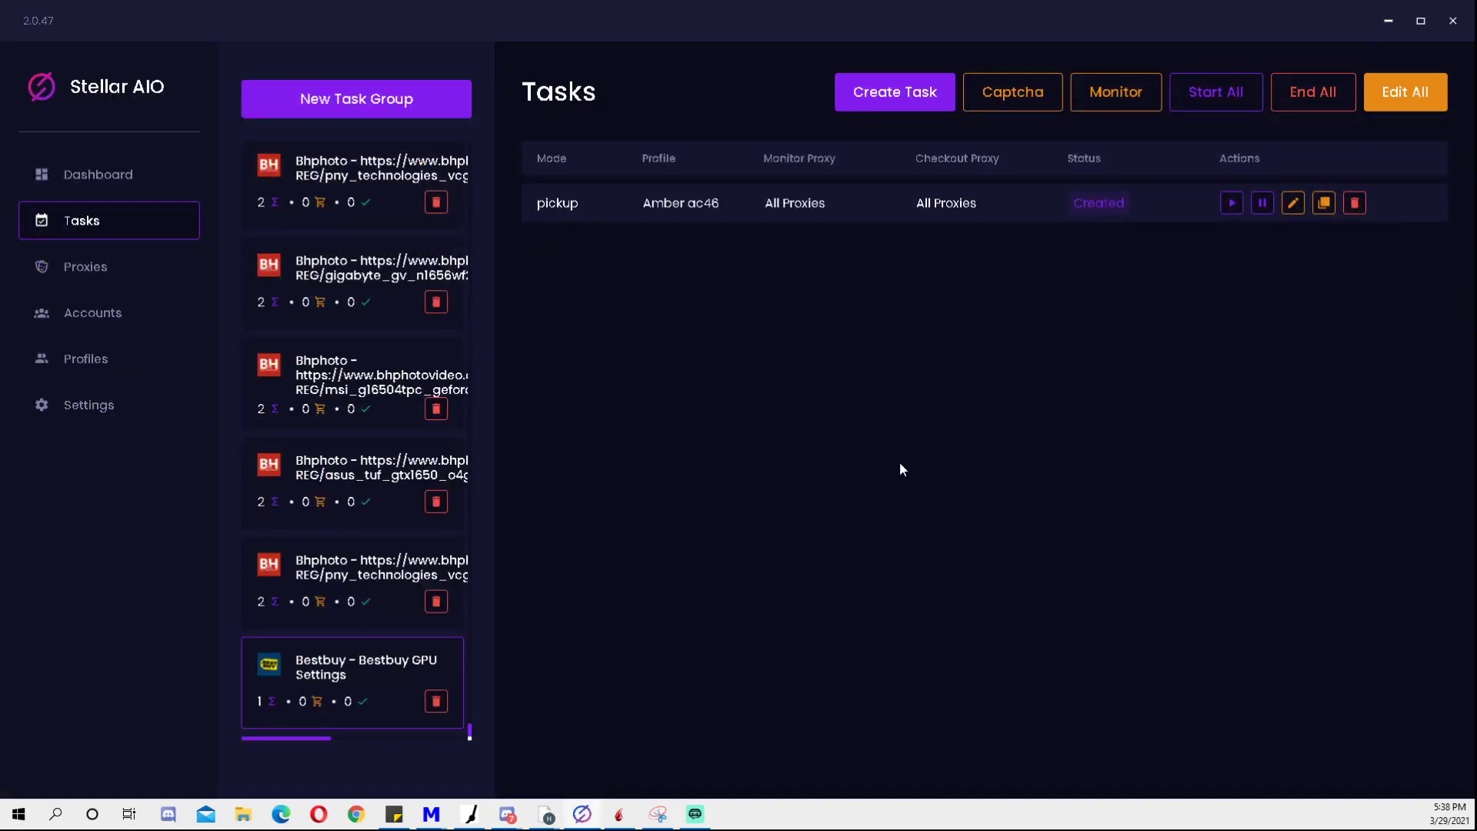